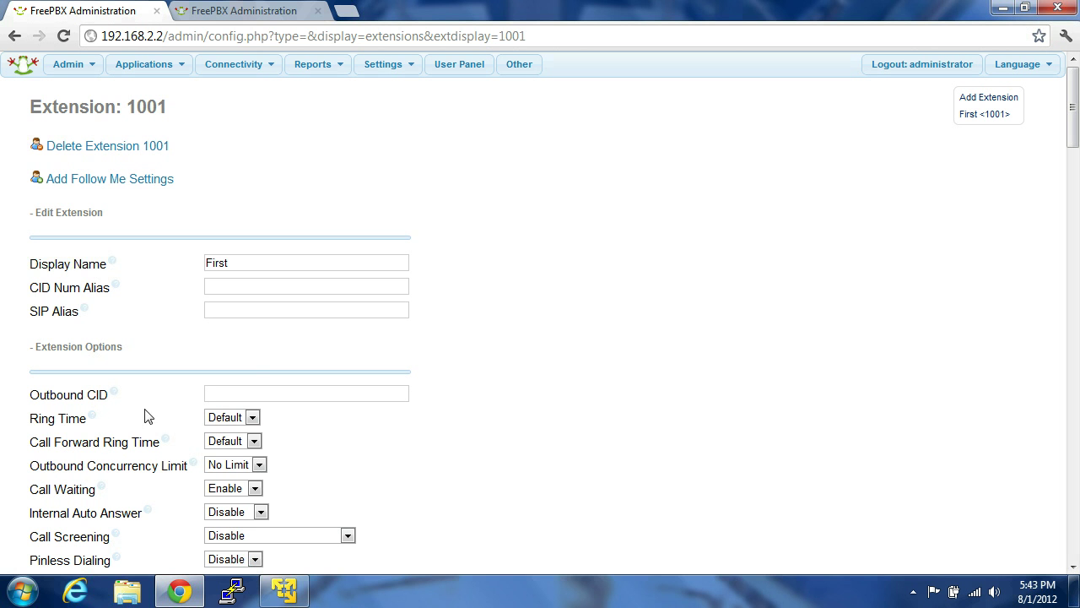
# Step: Review extension 1001's ring time, secret and DTMF mode, keeping Default and RFC 2833
pyautogui.moveTo(27, 402); pyautogui.dragTo(569, 442)
pyautogui.click(3, 384)
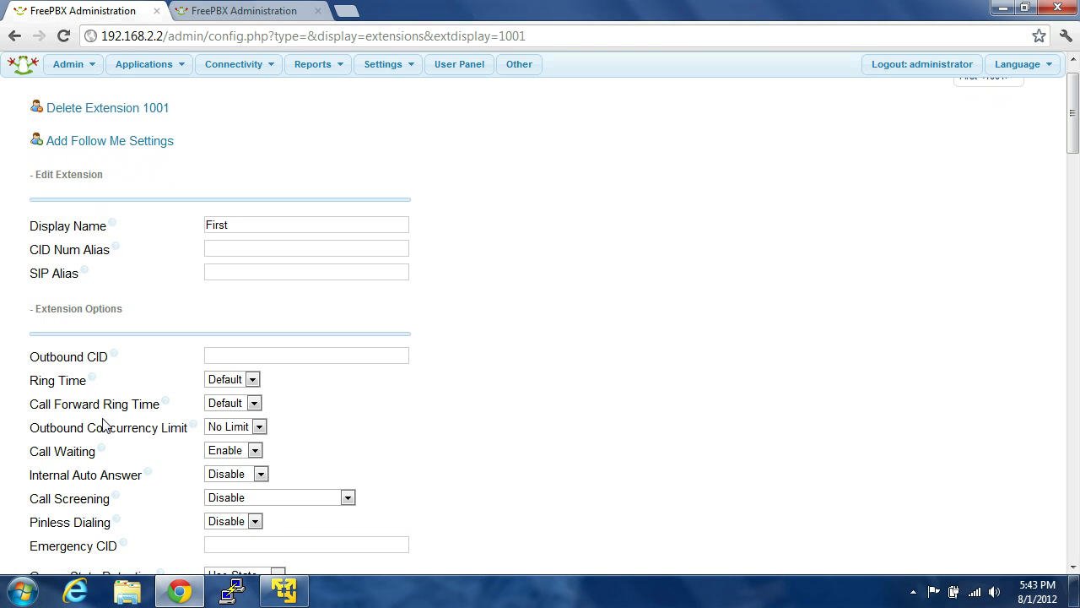
pyautogui.click(253, 379)
pyautogui.click(253, 381)
pyautogui.scroll(-2, 470, 443)
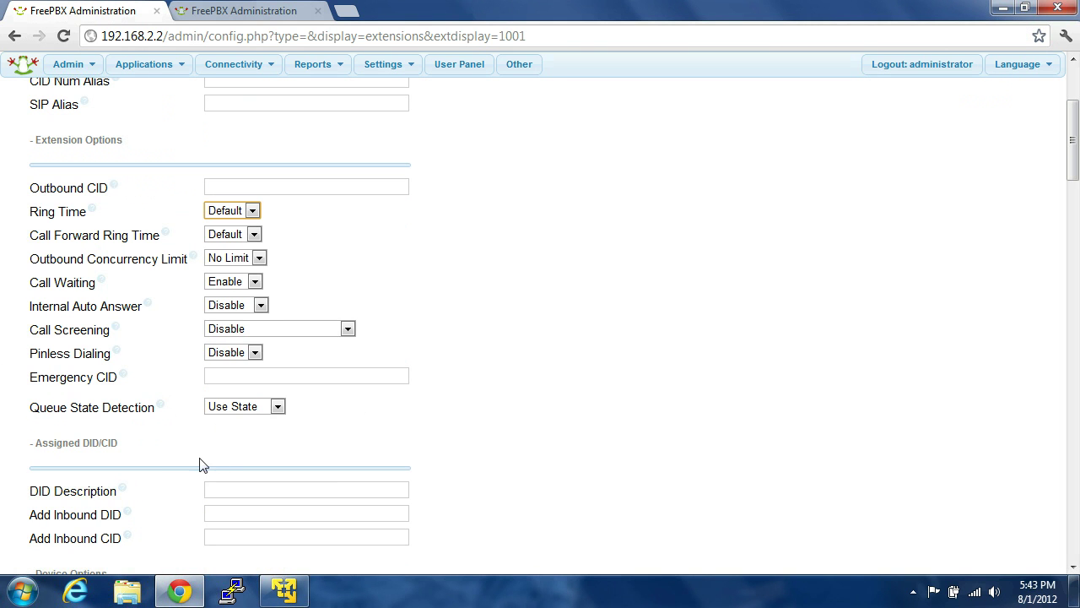
pyautogui.scroll(-2, 201, 439)
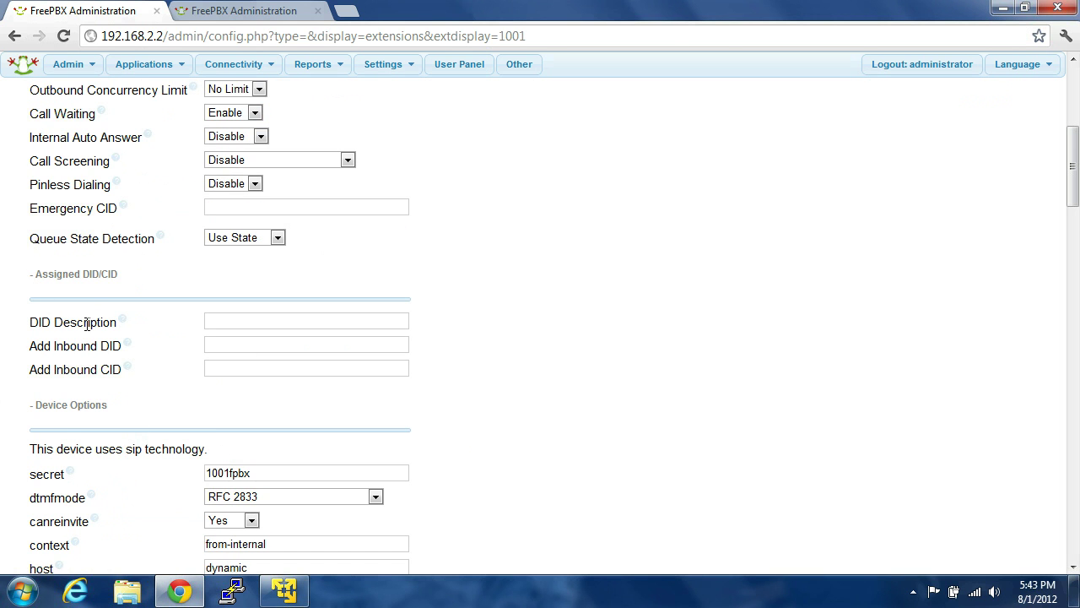
pyautogui.scroll(-2, 187, 420)
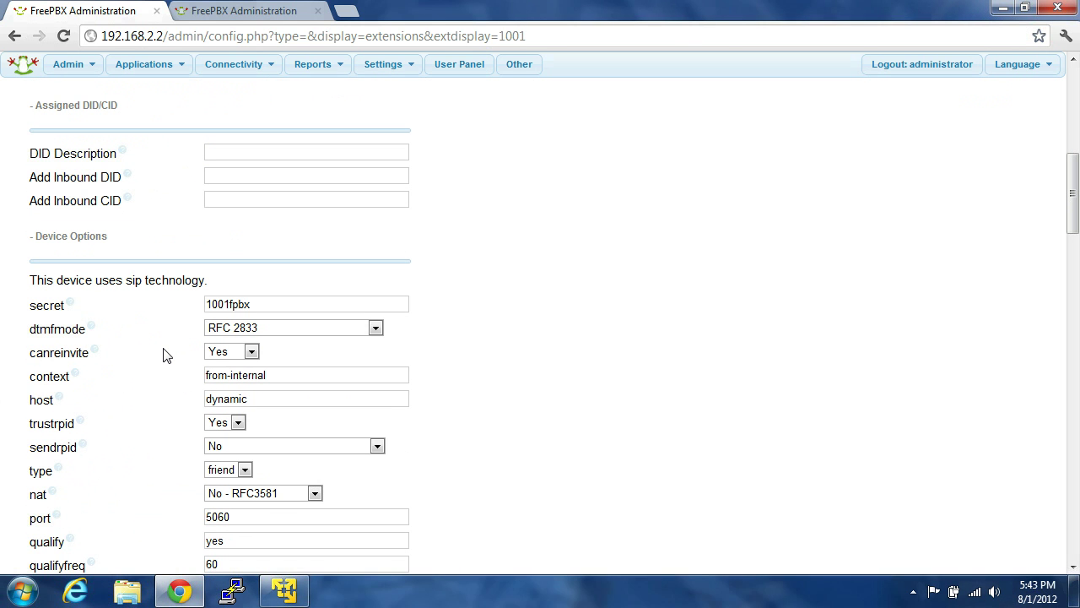
pyautogui.click(278, 303)
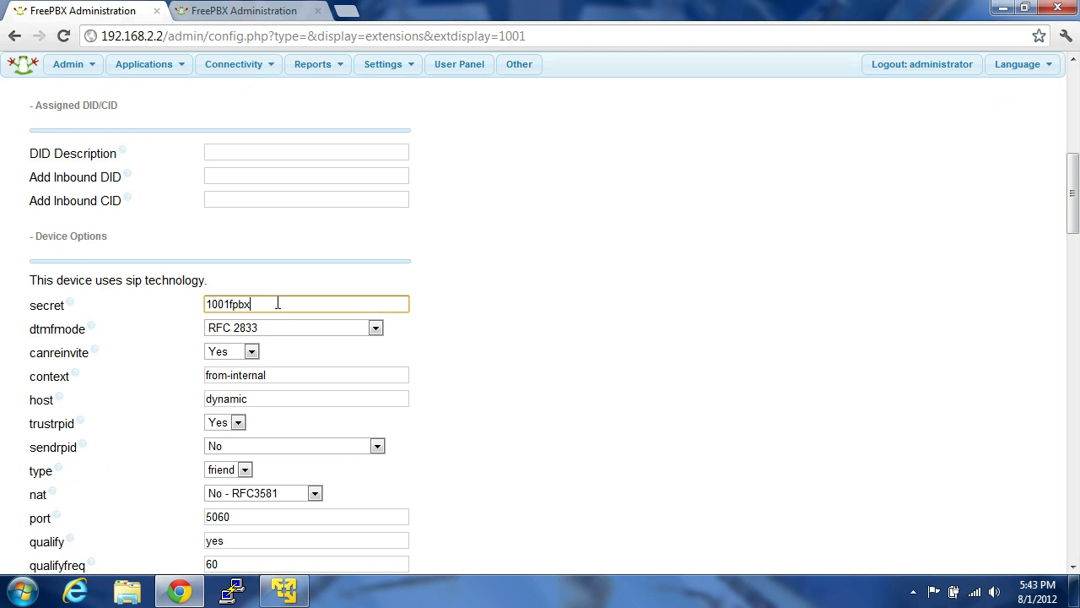
pyautogui.click(273, 306)
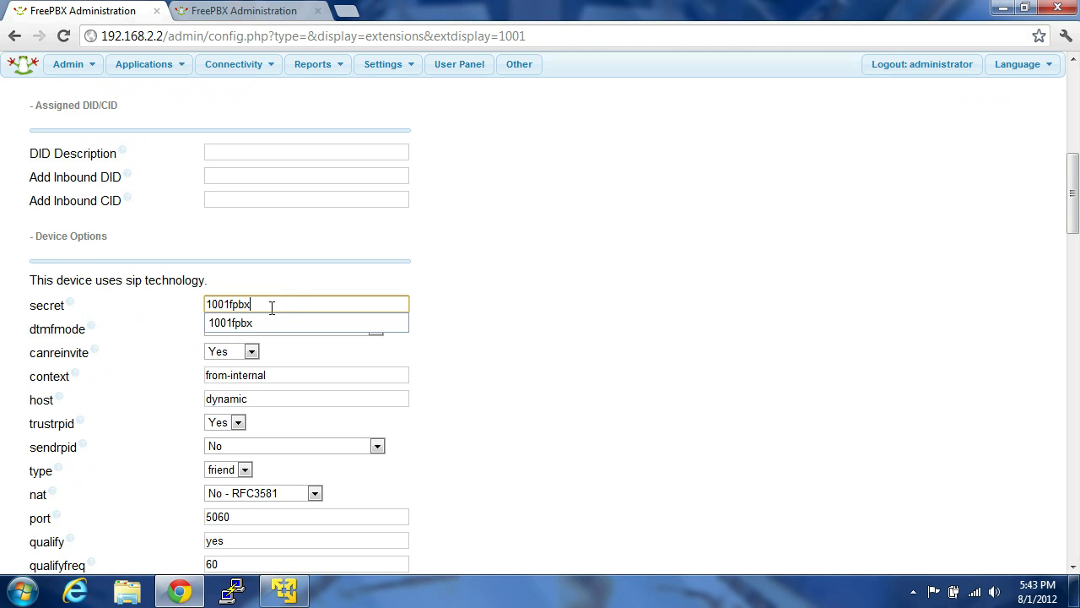
pyautogui.click(708, 319)
pyautogui.click(245, 328)
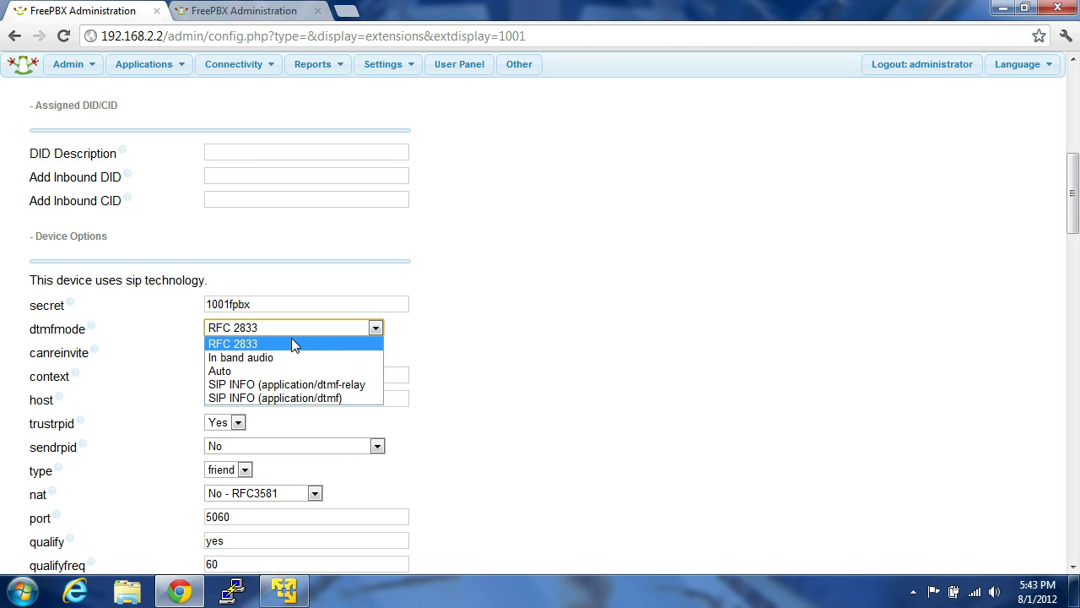
pyautogui.click(521, 342)
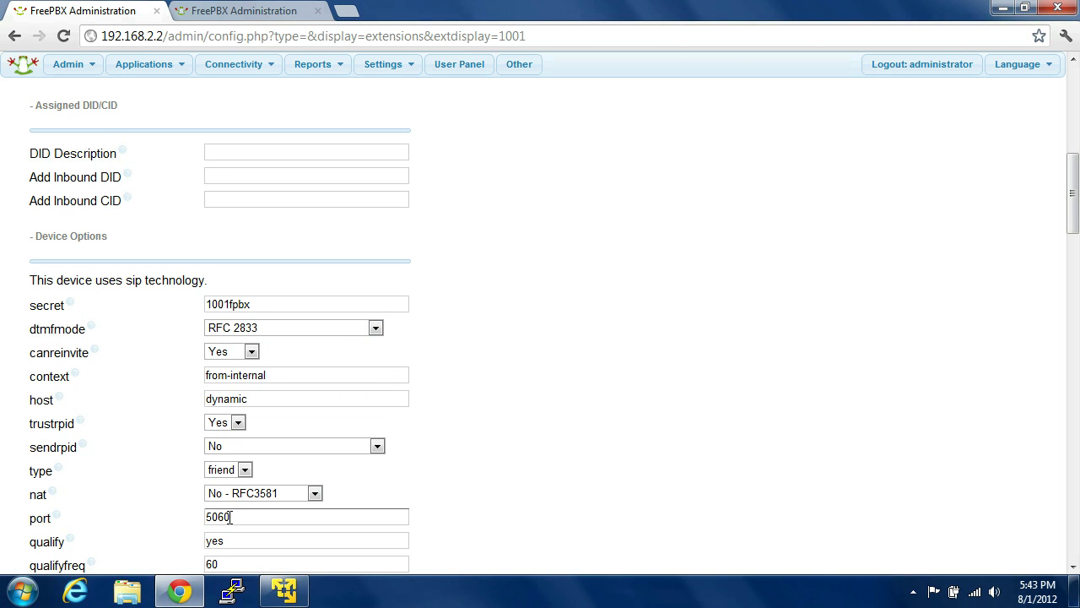
# Step: Keep canreinvite at Yes and change the SIP device type from friend to peer
pyautogui.click(235, 358)
pyautogui.click(250, 352)
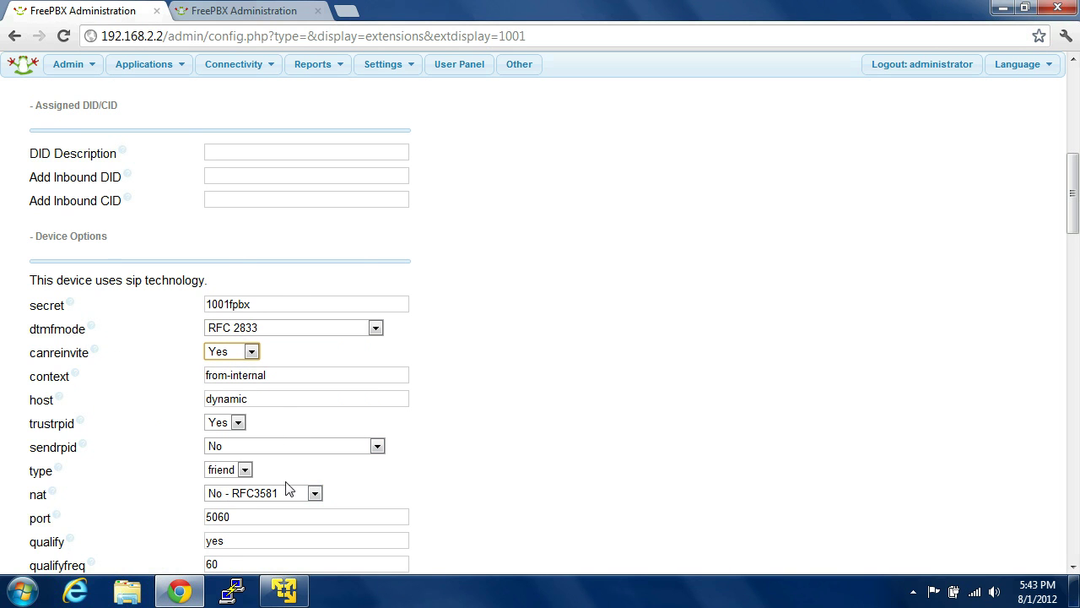
pyautogui.scroll(-1, 326, 477)
pyautogui.scroll(-1, 304, 452)
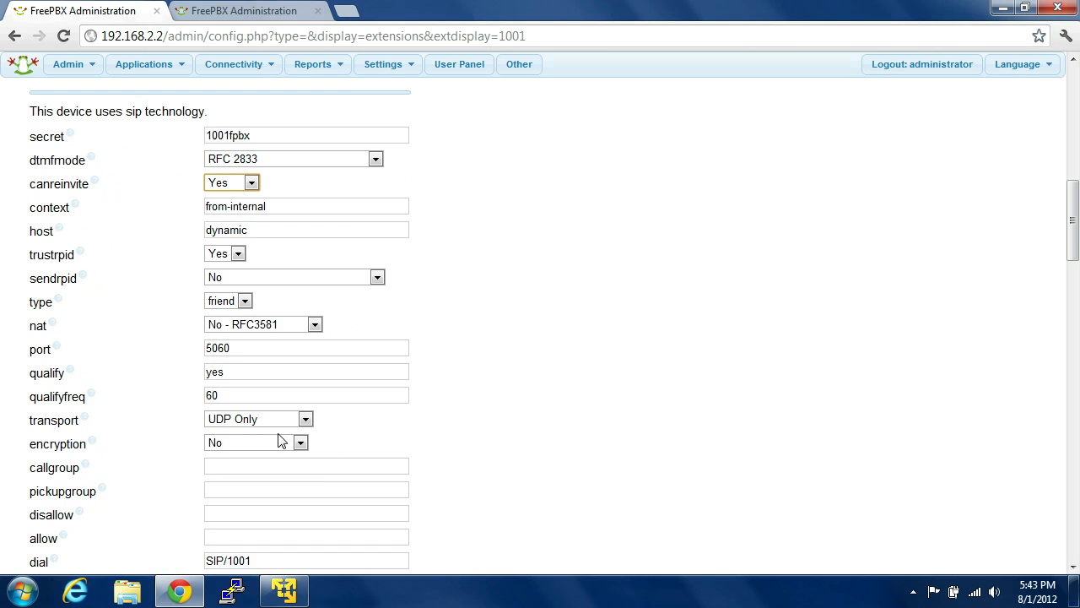
pyautogui.scroll(6, 283, 442)
pyautogui.scroll(-6, 288, 441)
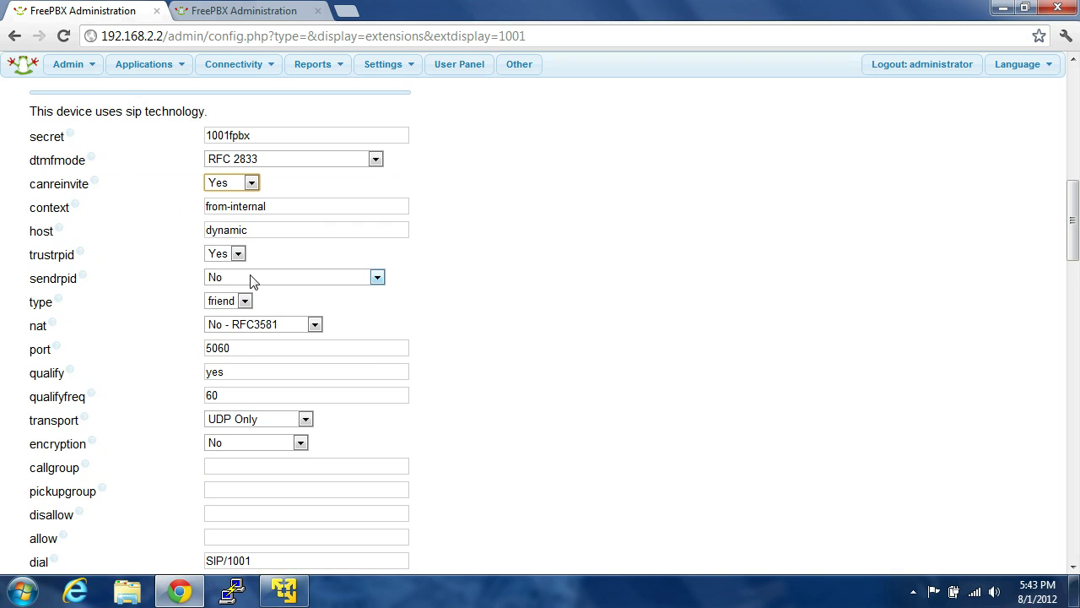
pyautogui.scroll(-1, 340, 394)
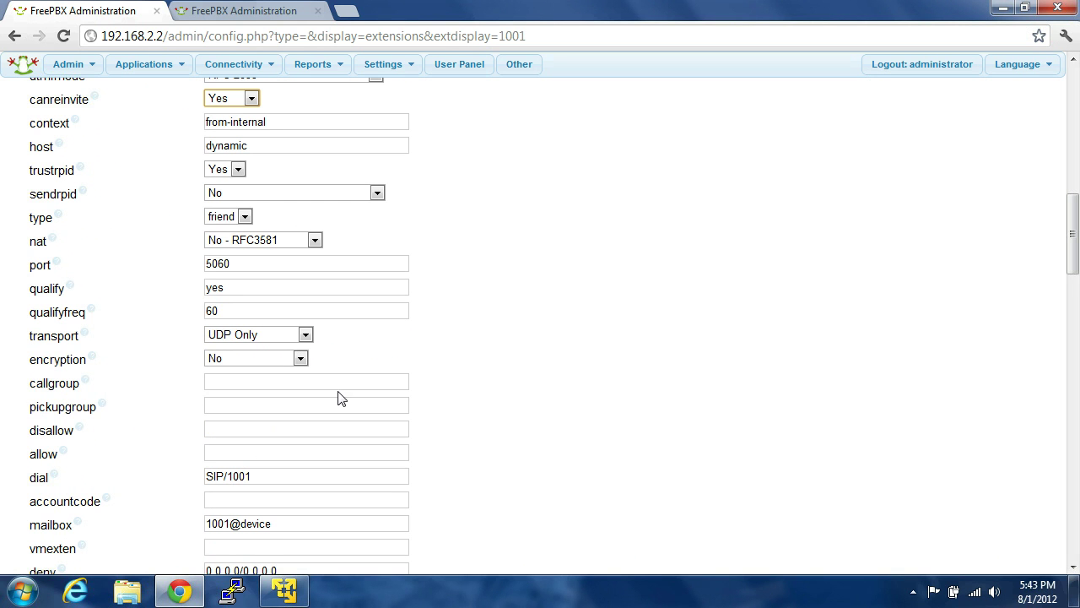
pyautogui.click(241, 218)
pyautogui.click(245, 217)
pyautogui.click(244, 217)
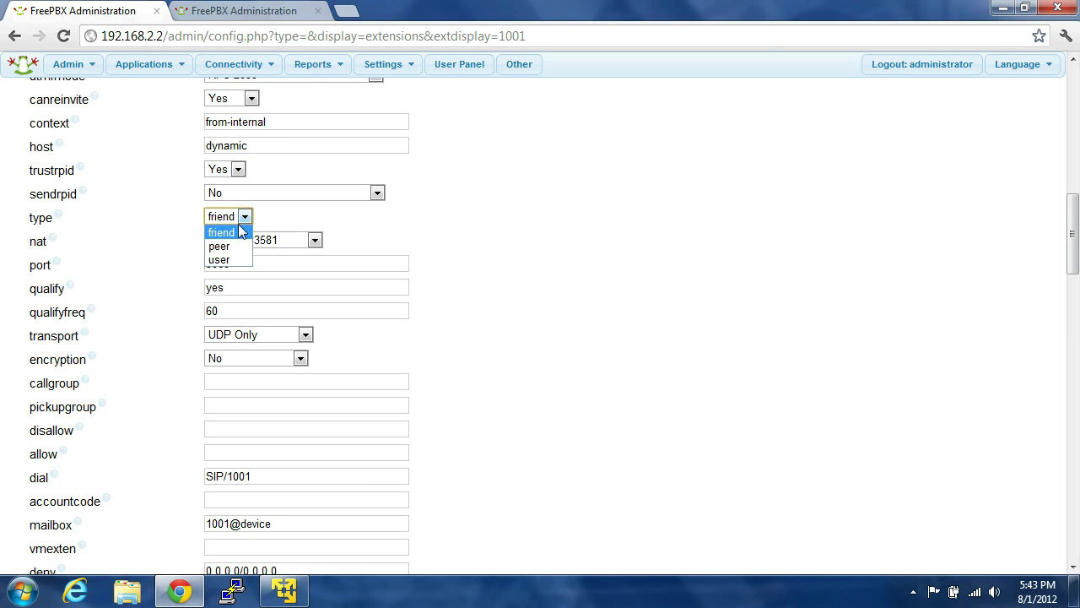
pyautogui.click(219, 246)
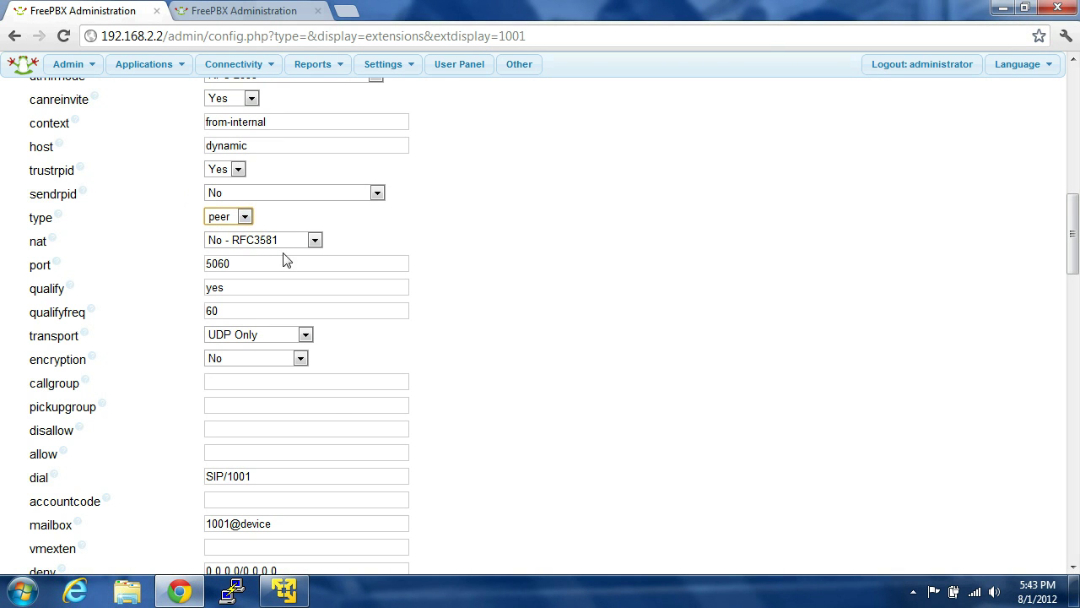
# Step: Leave nat at No - RFC3581 and check the transport options
pyautogui.click(239, 243)
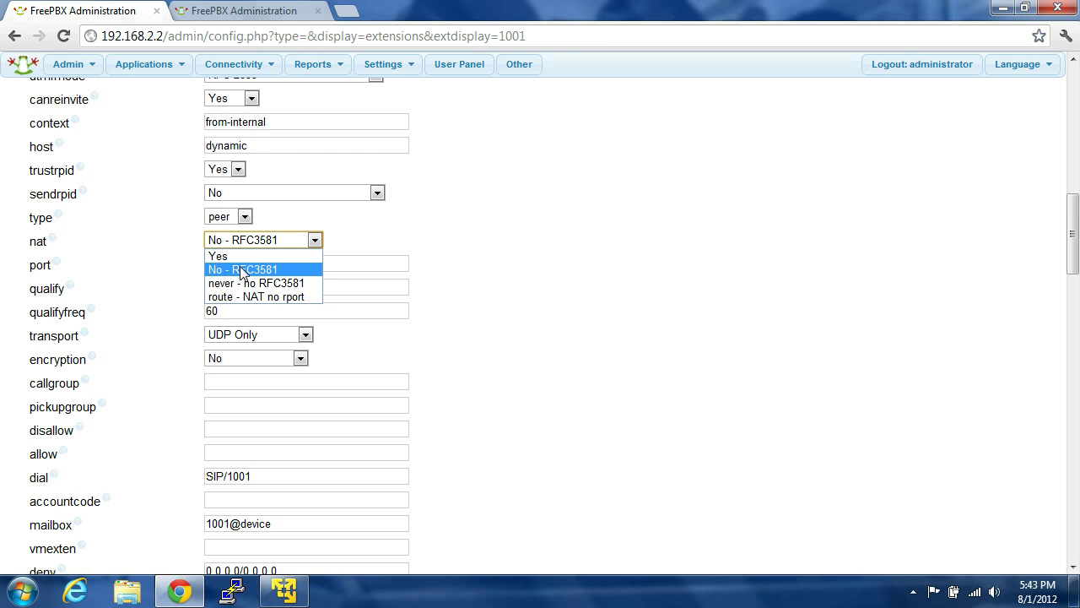
pyautogui.click(242, 270)
pyautogui.click(589, 293)
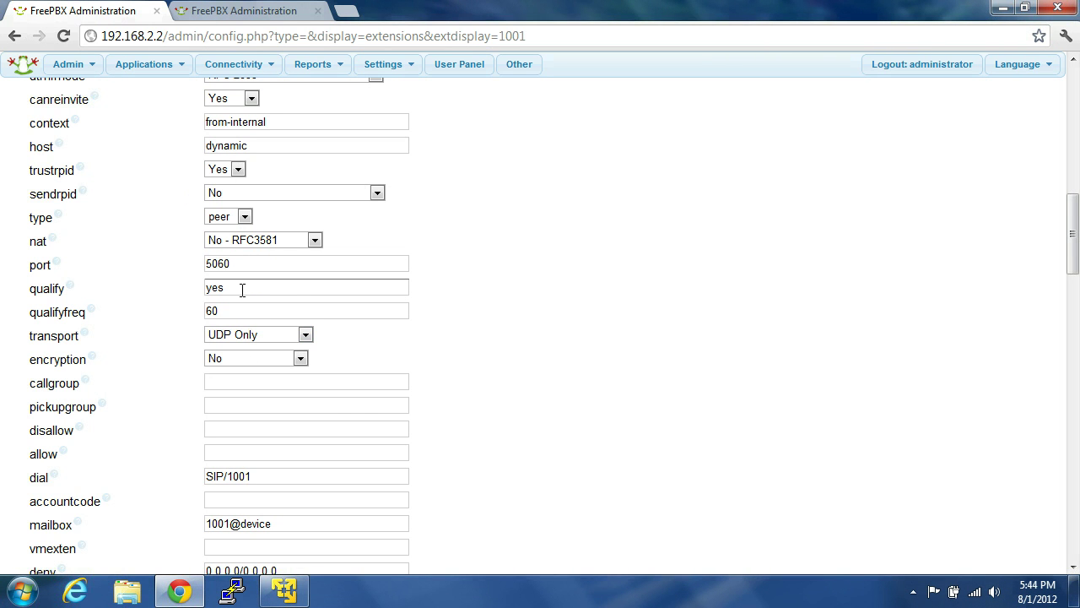
pyautogui.click(268, 336)
pyautogui.click(272, 339)
pyautogui.click(273, 342)
# Step: Keep transport at UDP Only and move down to the voicemail settings
pyautogui.click(591, 356)
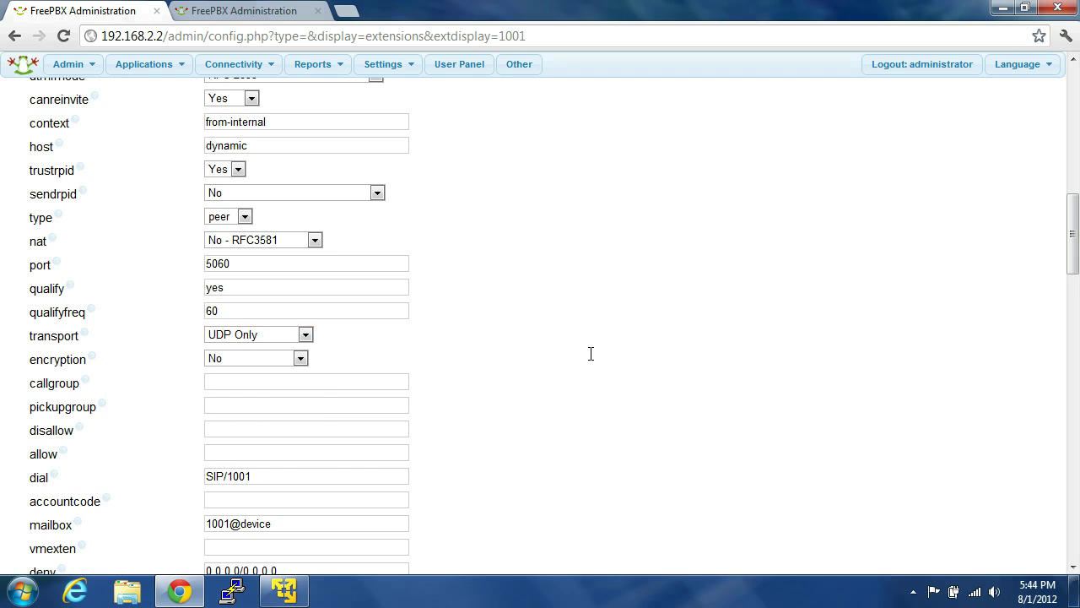
pyautogui.scroll(-2, 582, 368)
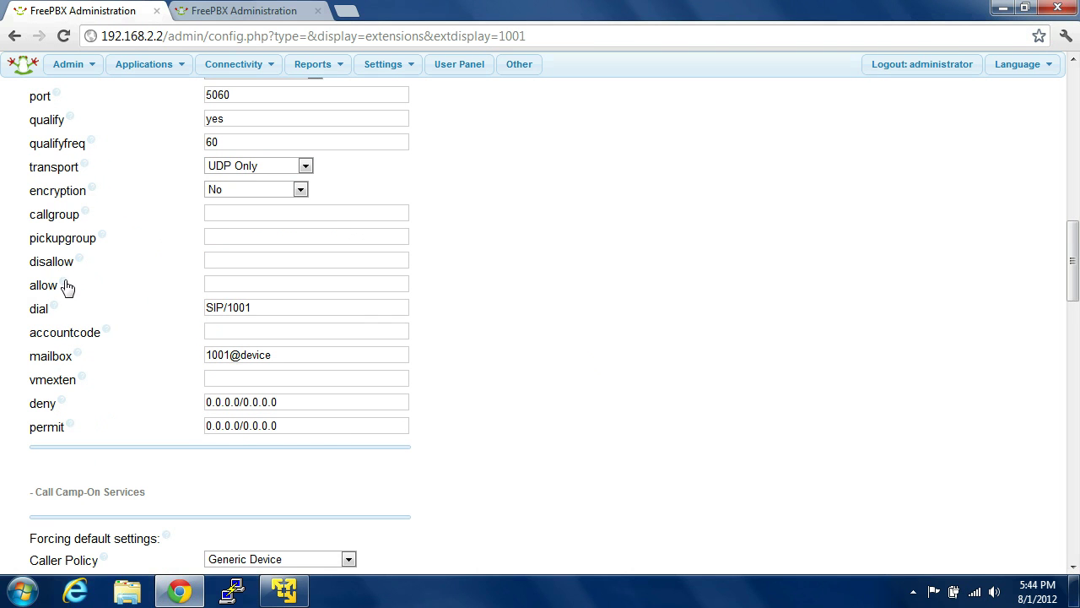
pyautogui.scroll(-1, 357, 285)
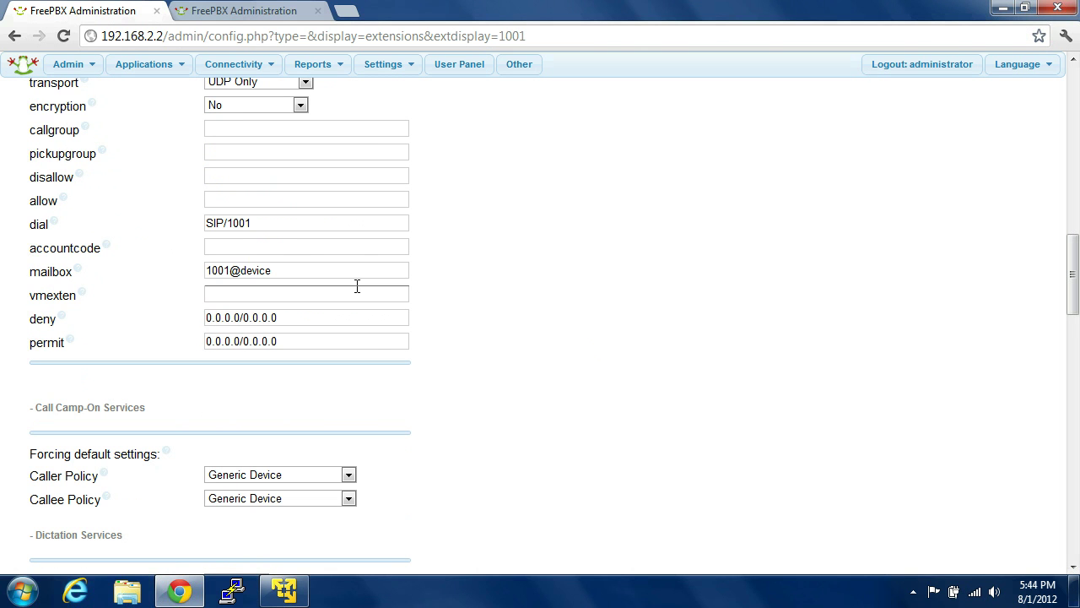
pyautogui.scroll(-1, 347, 278)
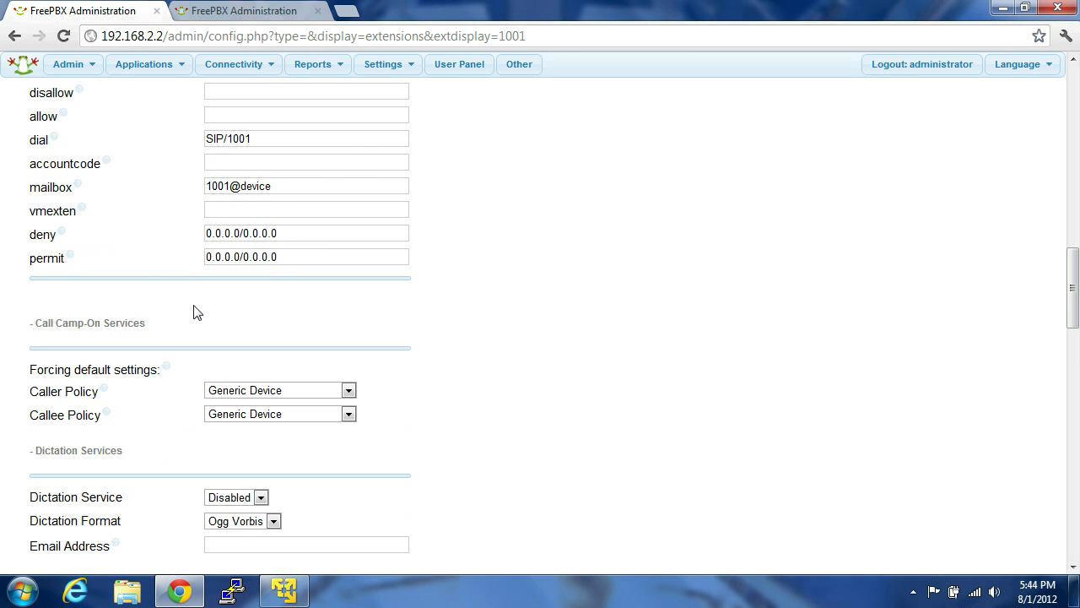
pyautogui.scroll(-2, 196, 287)
pyautogui.scroll(1, 202, 154)
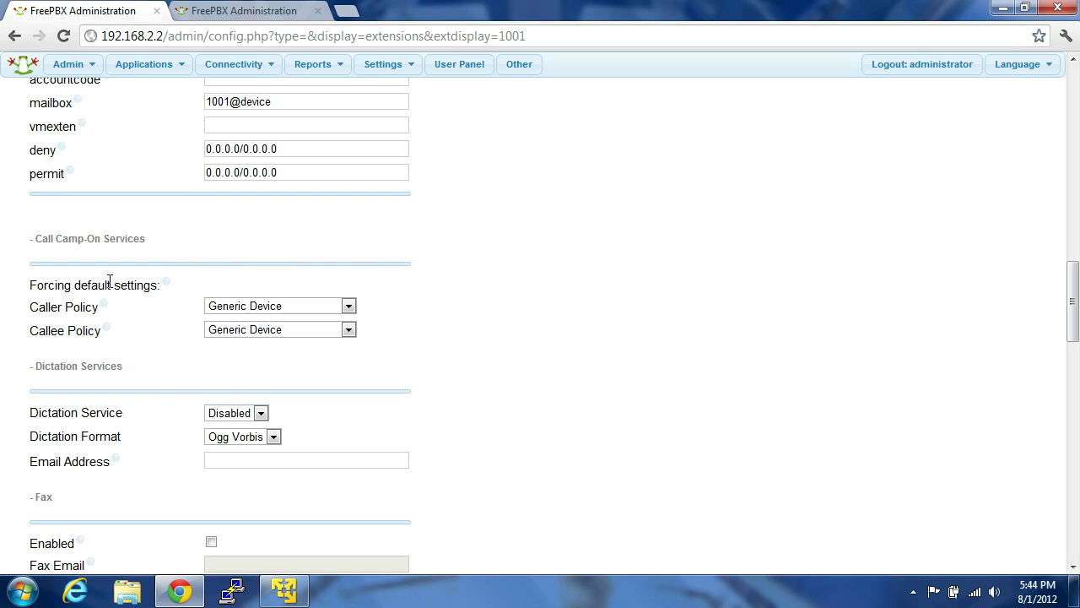
pyautogui.scroll(-2, 109, 283)
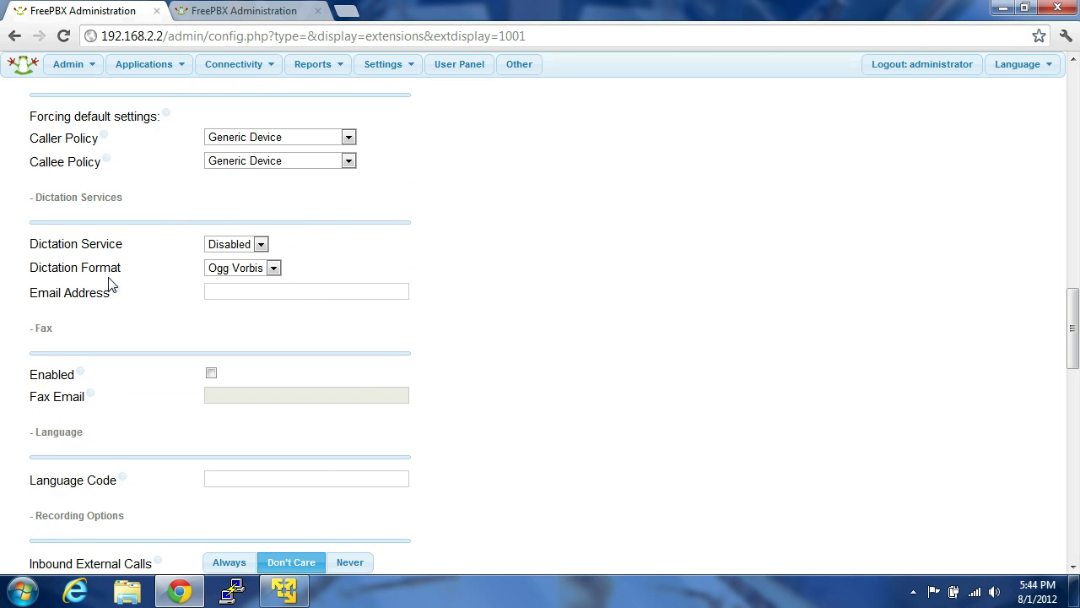
pyautogui.scroll(-3, 127, 282)
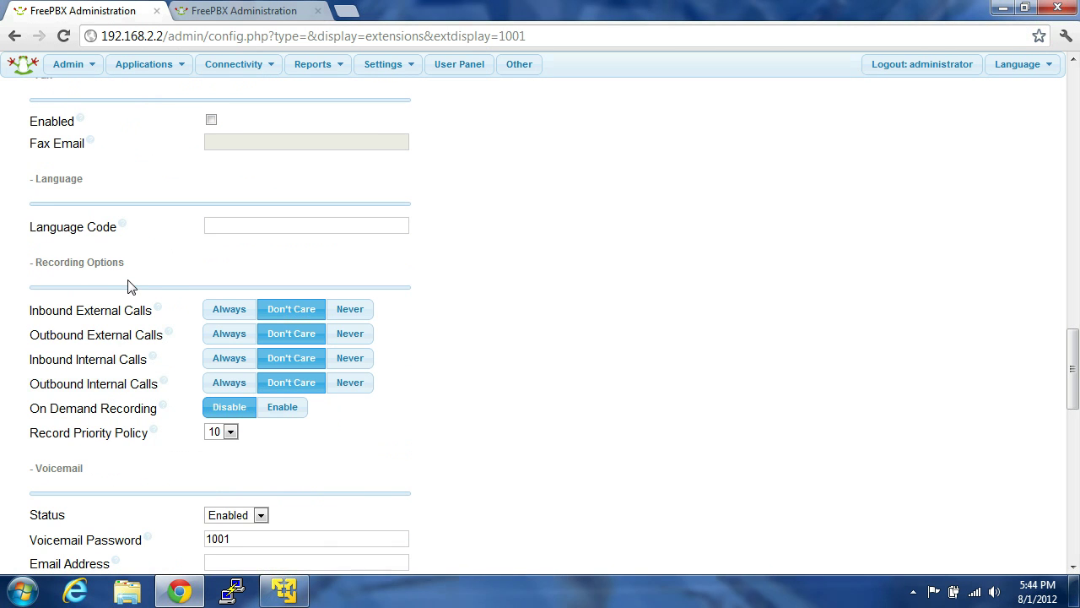
pyautogui.scroll(-3, 127, 325)
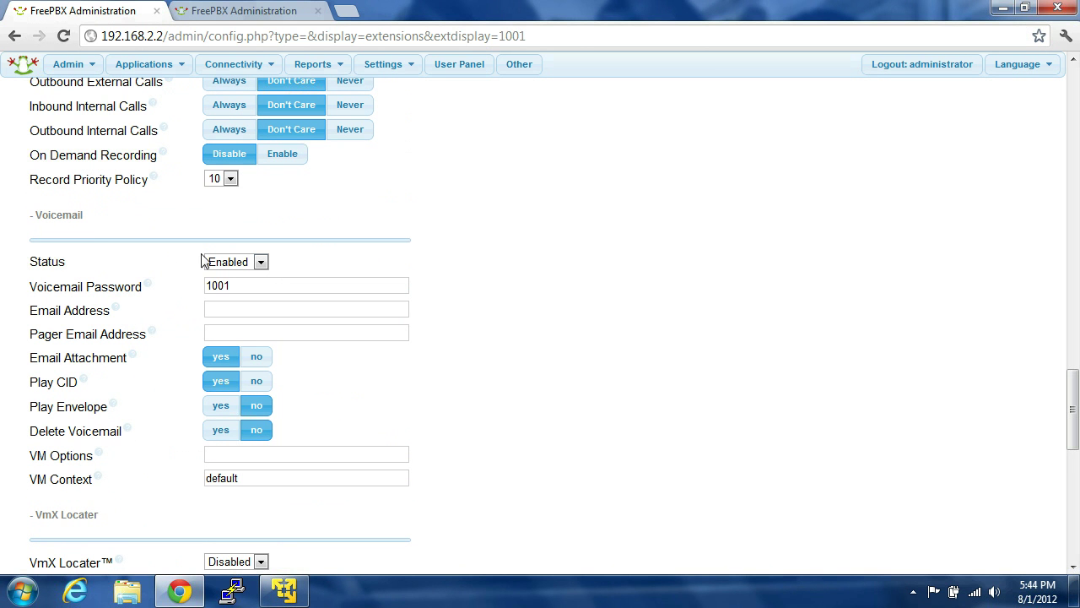
# Step: Check the voicemail password field, then continue down to the Submit button
pyautogui.click(233, 285)
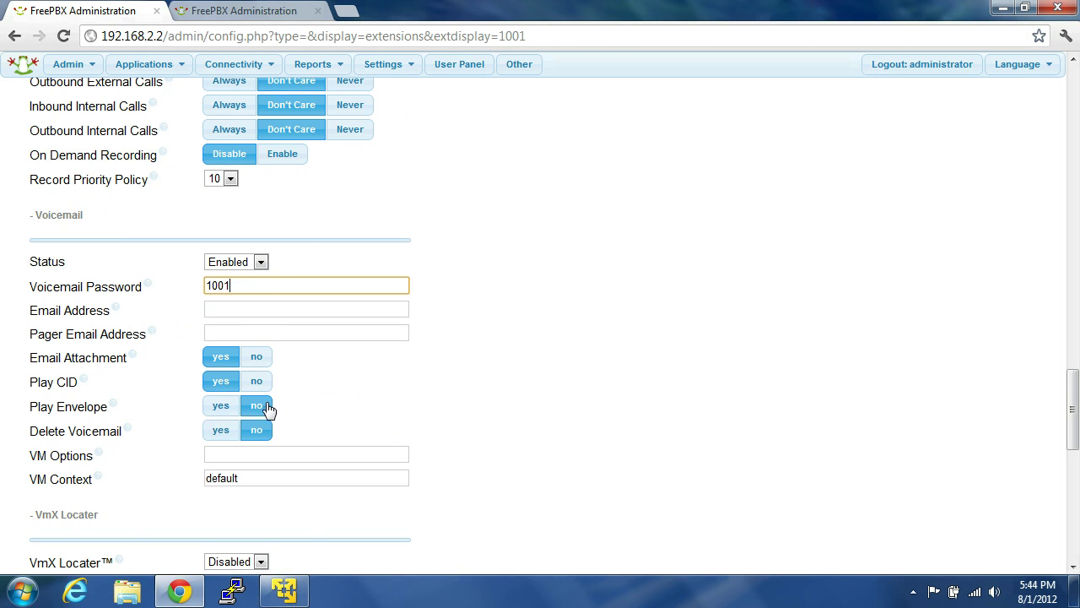
pyautogui.scroll(-2, 271, 405)
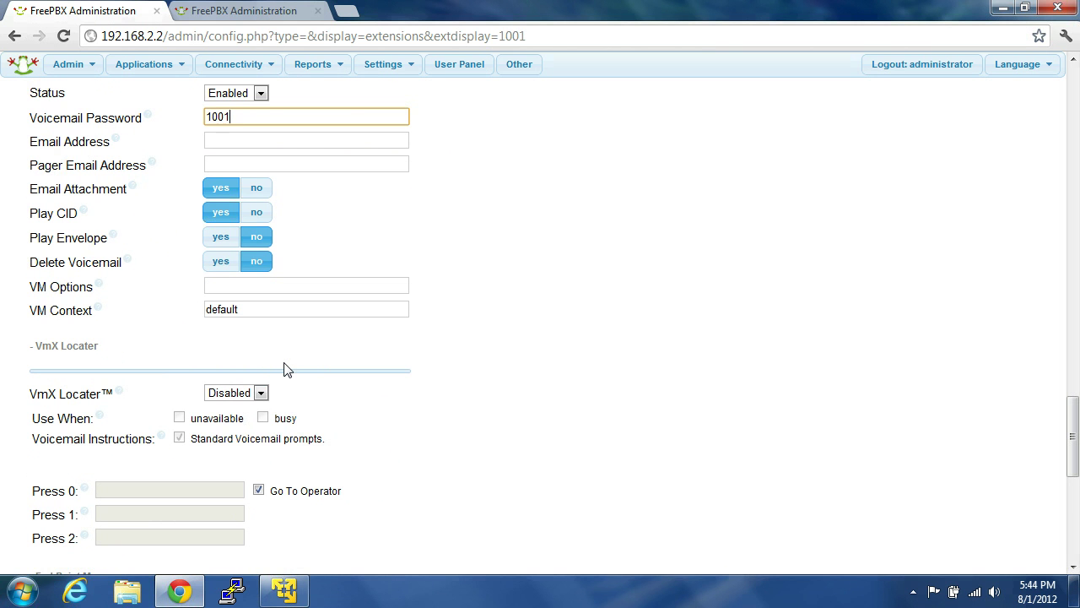
pyautogui.scroll(-2, 284, 370)
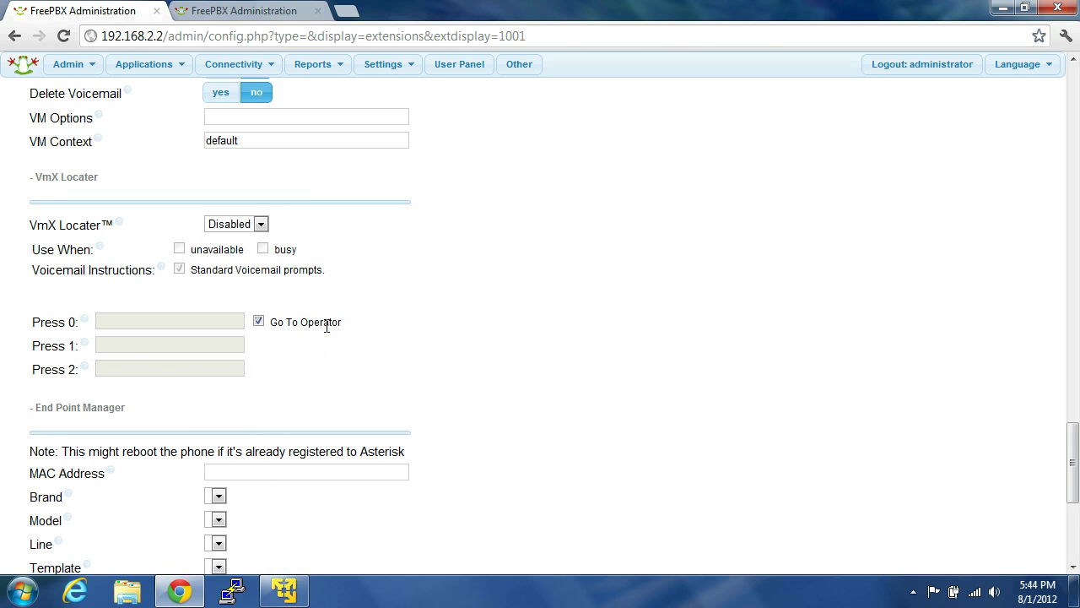
pyautogui.scroll(-2, 327, 326)
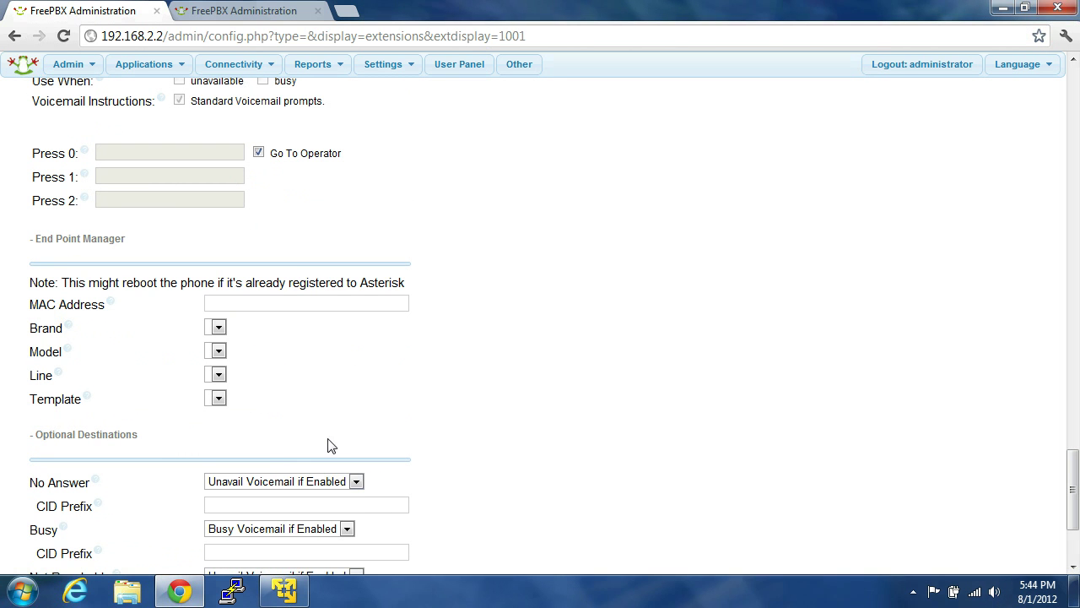
pyautogui.scroll(-2, 400, 362)
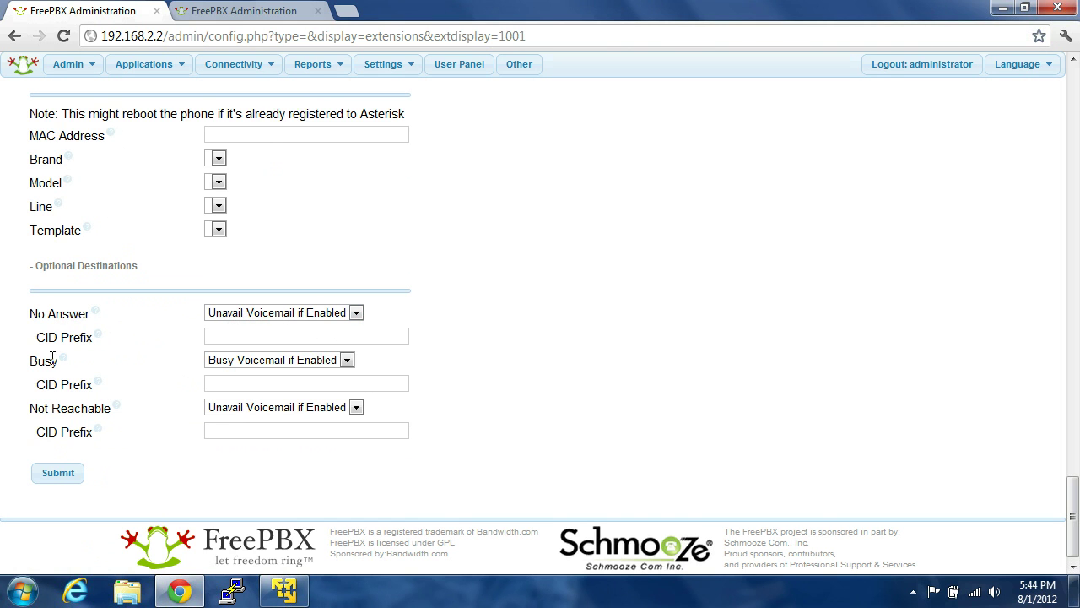
# Step: Submit extension 1001, apply the configuration to the PBX, and bring up the Start menu
pyautogui.click(58, 474)
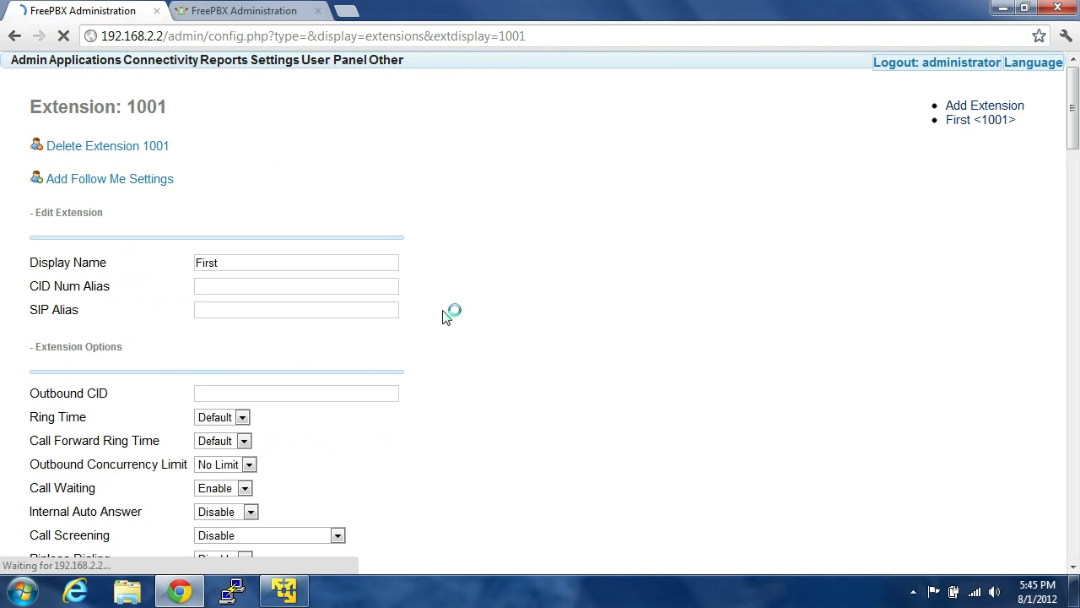
pyautogui.click(600, 70)
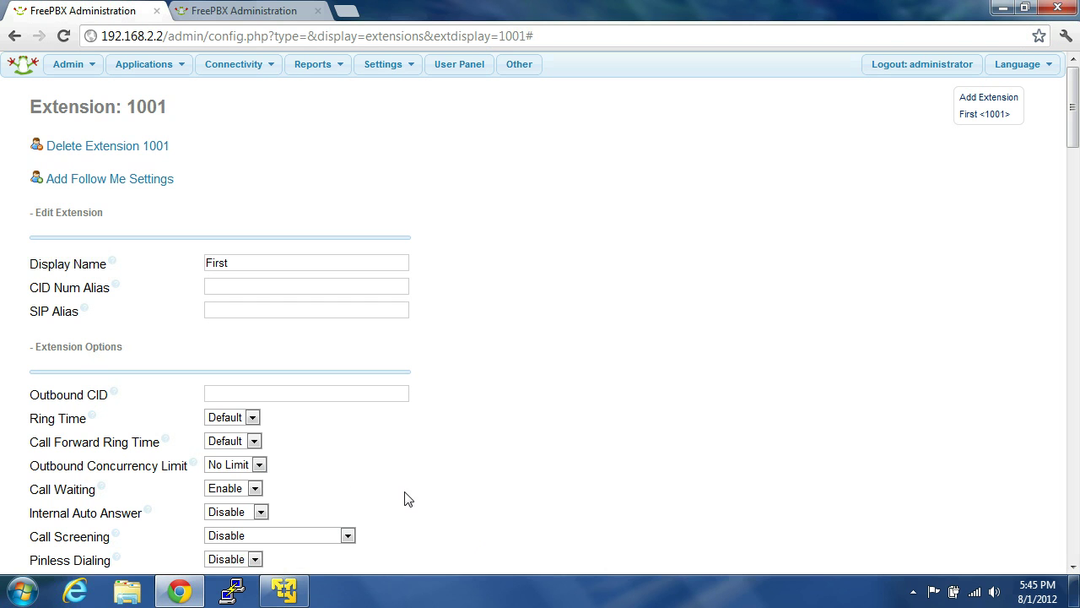
pyautogui.click(22, 591)
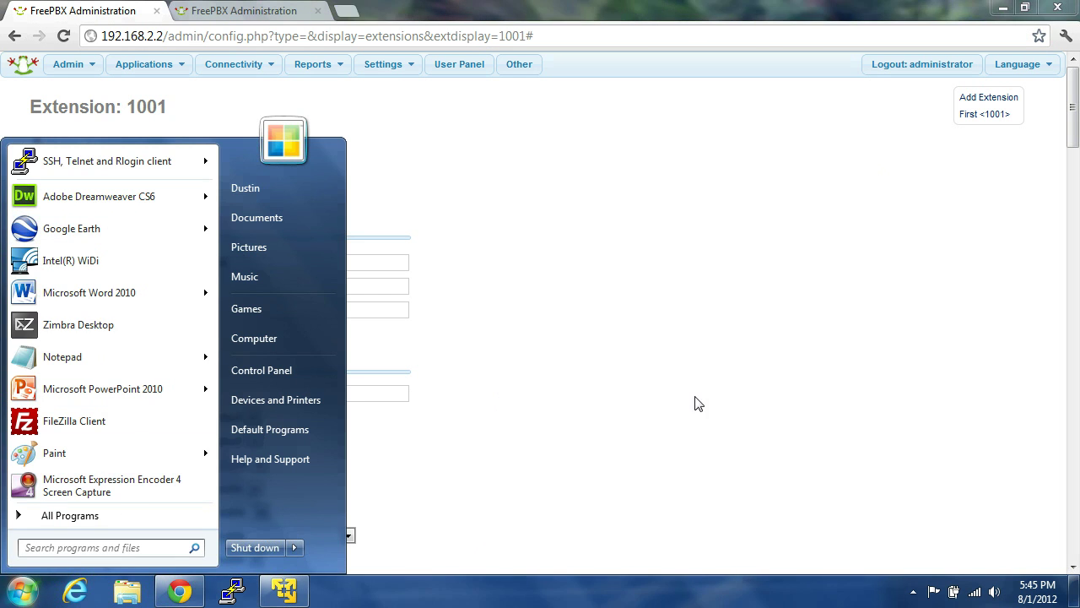
# Step: Launch 3CX Phone from the All Programs list
pyautogui.click(760, 443)
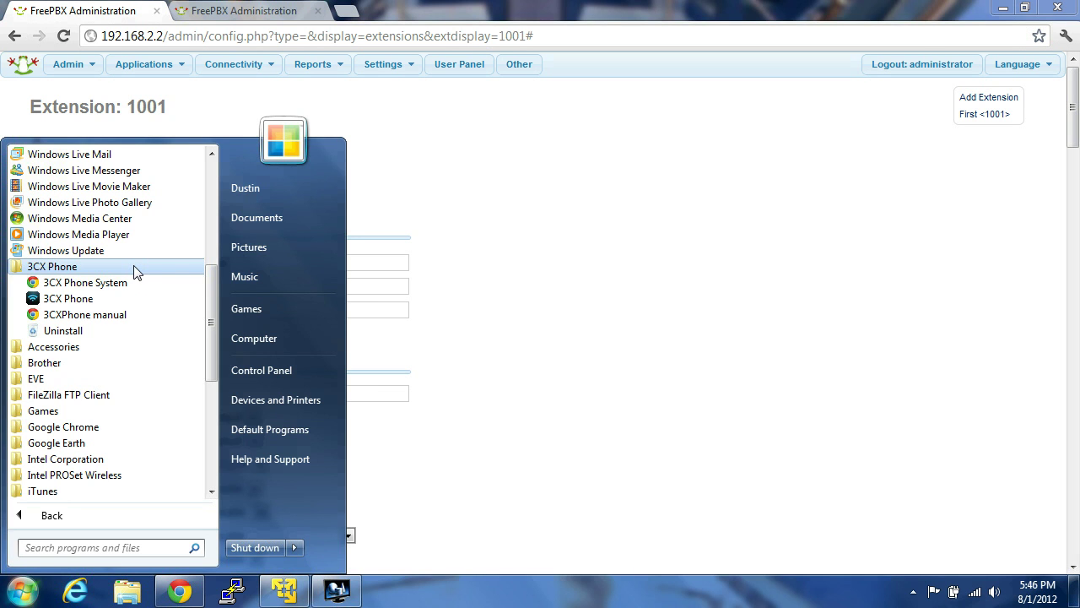
pyautogui.click(109, 301)
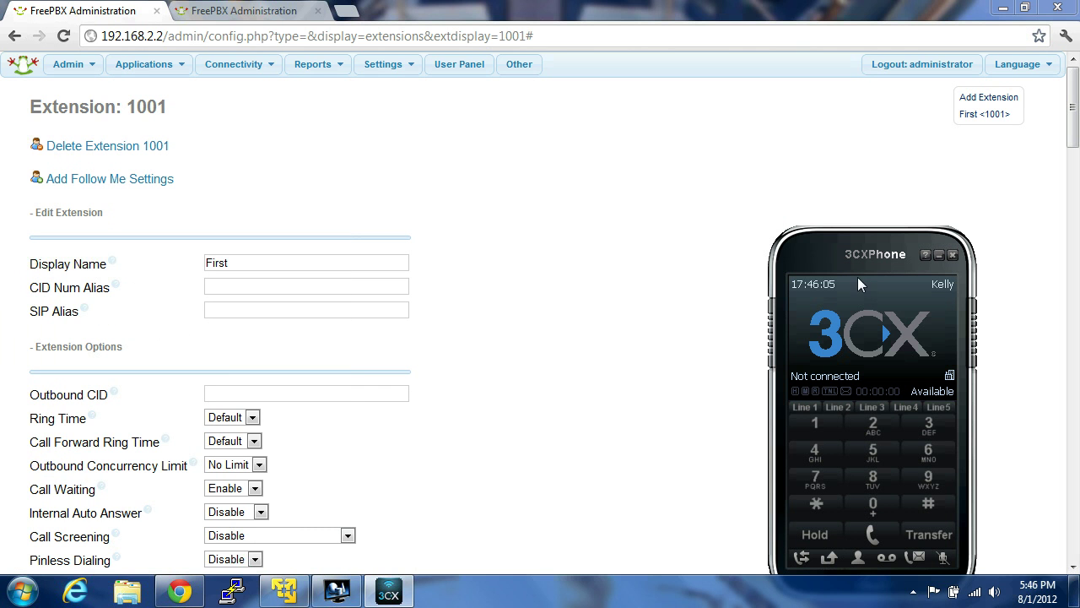
# Step: Create 3CXPhone account First for extension 1001 with PBX local IP 192.168.2.2
pyautogui.click(950, 284)
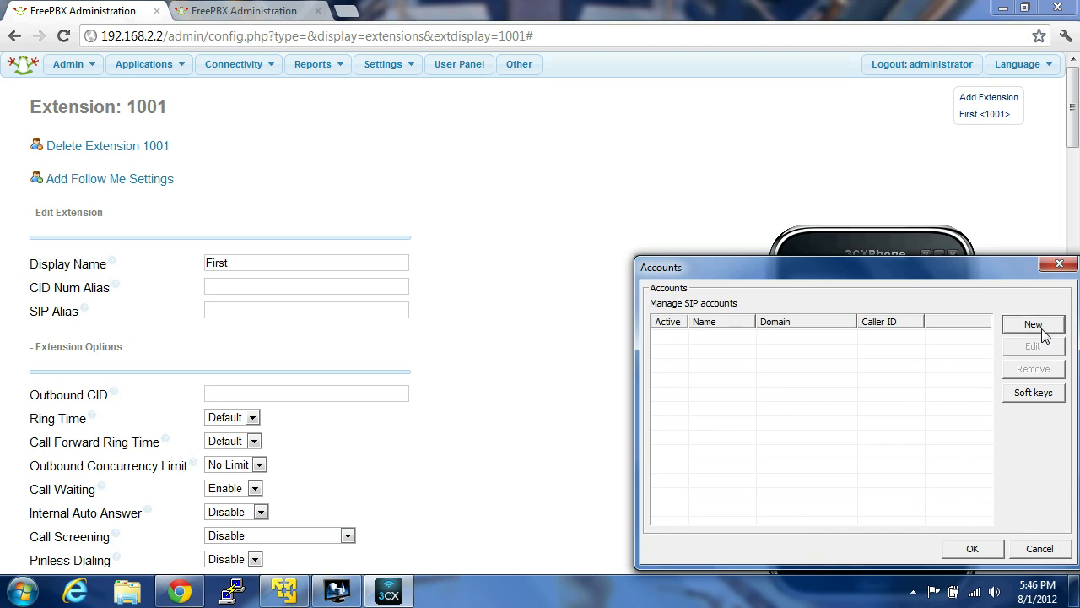
pyautogui.click(1034, 325)
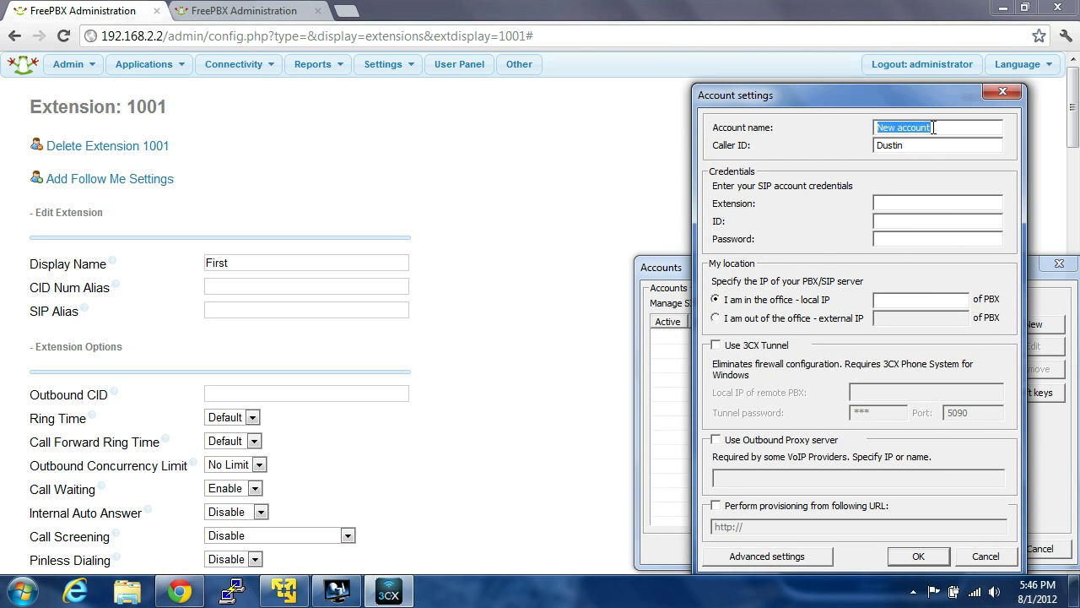
pyautogui.write('First')
pyautogui.press('Tab')
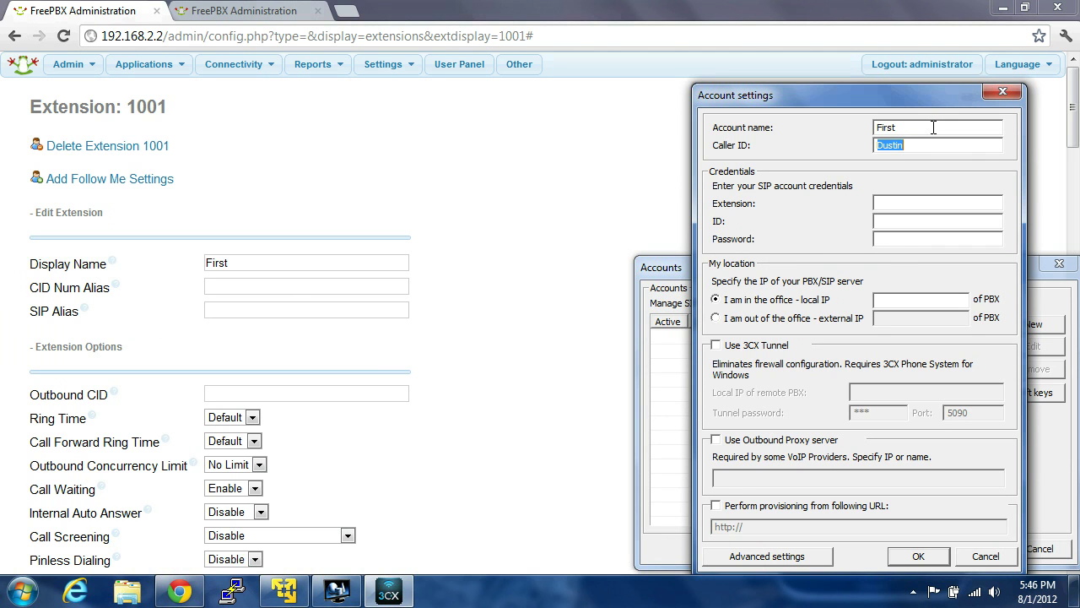
pyautogui.press('Tab')
pyautogui.press('Tab')
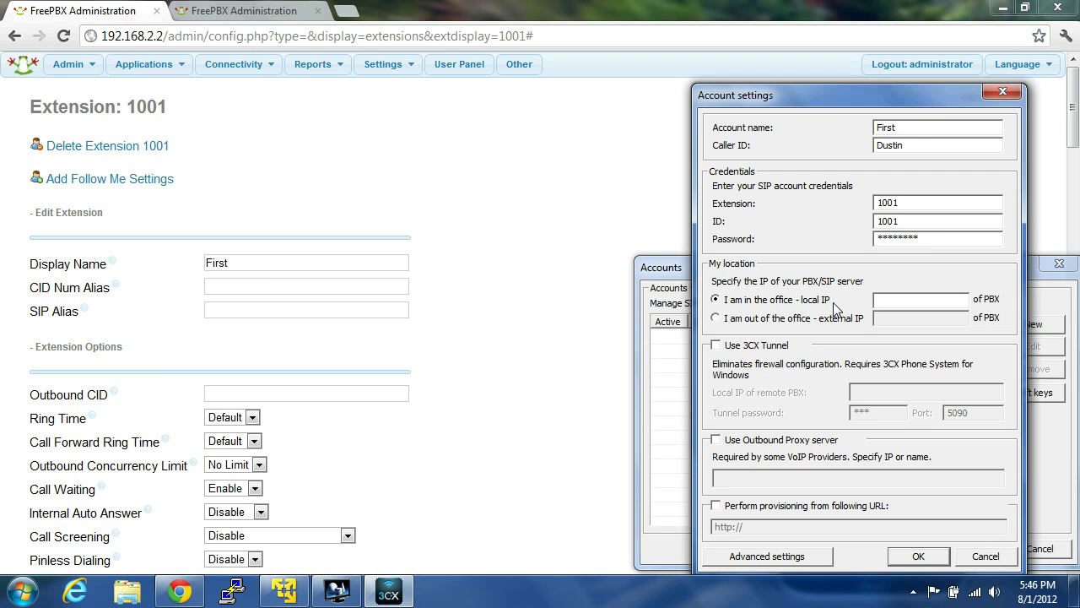
pyautogui.click(900, 307)
pyautogui.write('192.168.2.2')
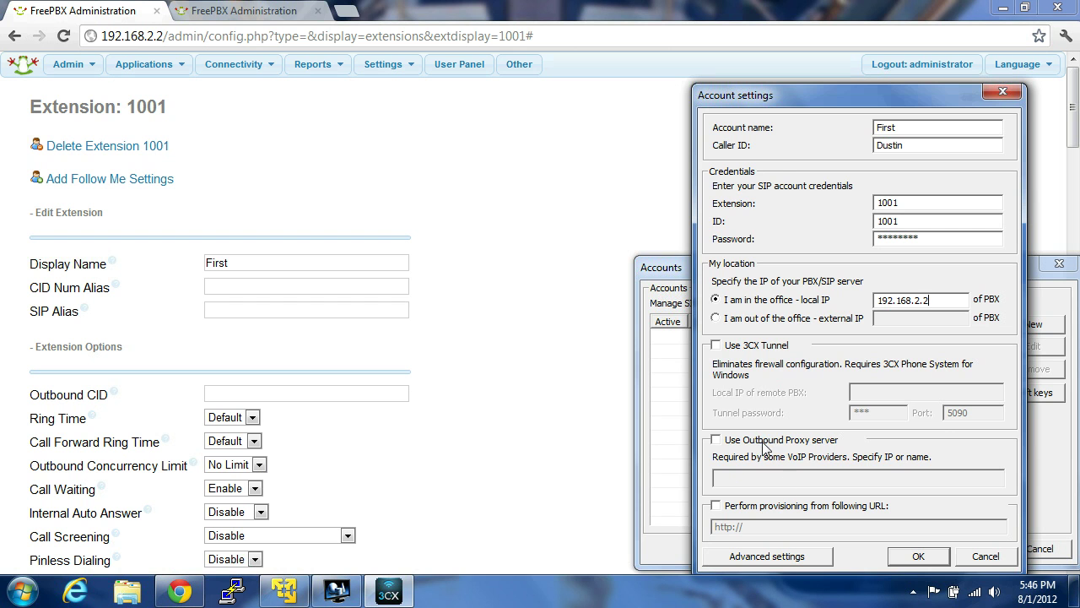
pyautogui.click(913, 559)
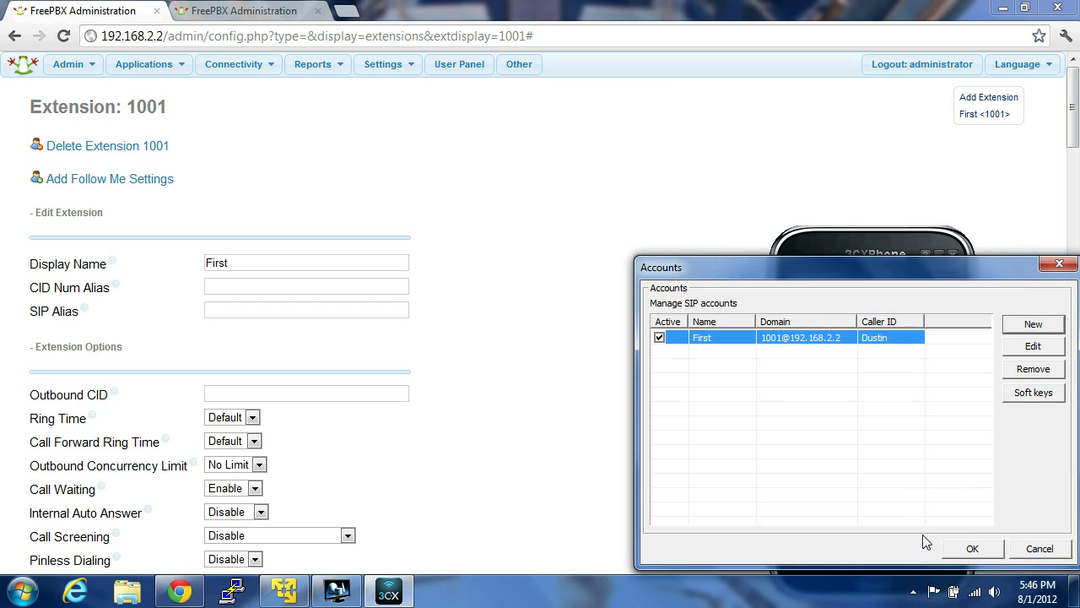
pyautogui.click(973, 550)
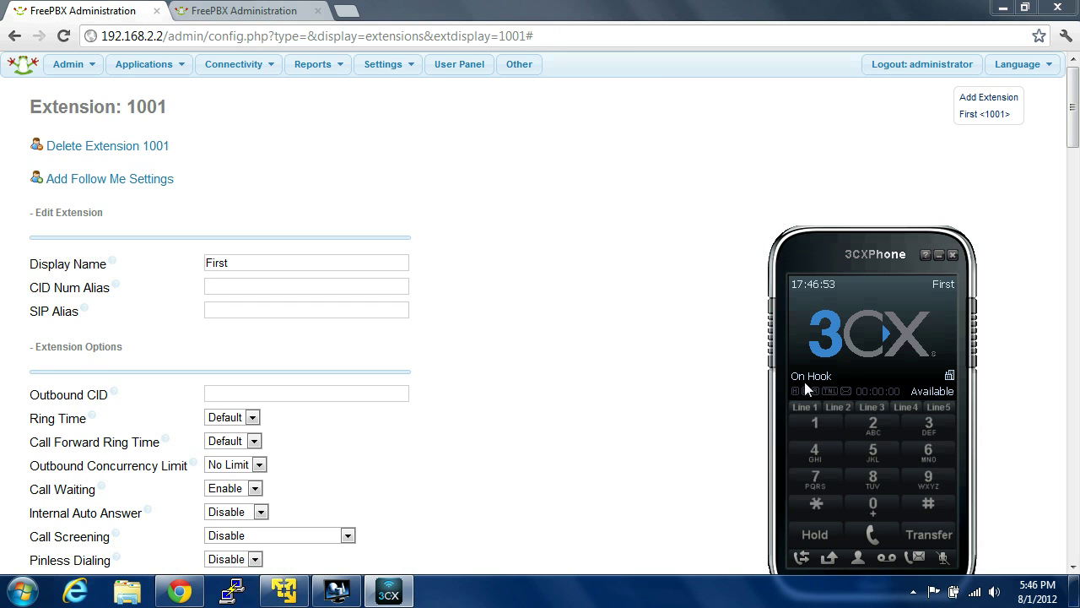
# Step: Dial 1001 from the softphone keypad, answer the call, and hang up
pyautogui.moveTo(856, 246); pyautogui.dragTo(821, 104)
pyautogui.click(780, 281)
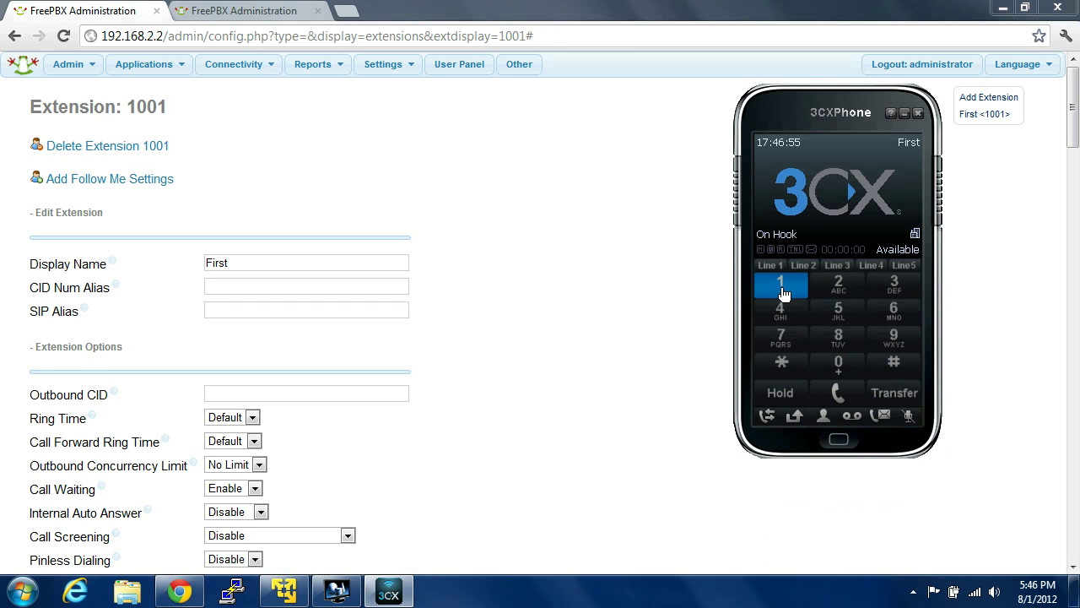
pyautogui.click(838, 363)
pyautogui.click(838, 363)
pyautogui.click(780, 281)
pyautogui.click(839, 393)
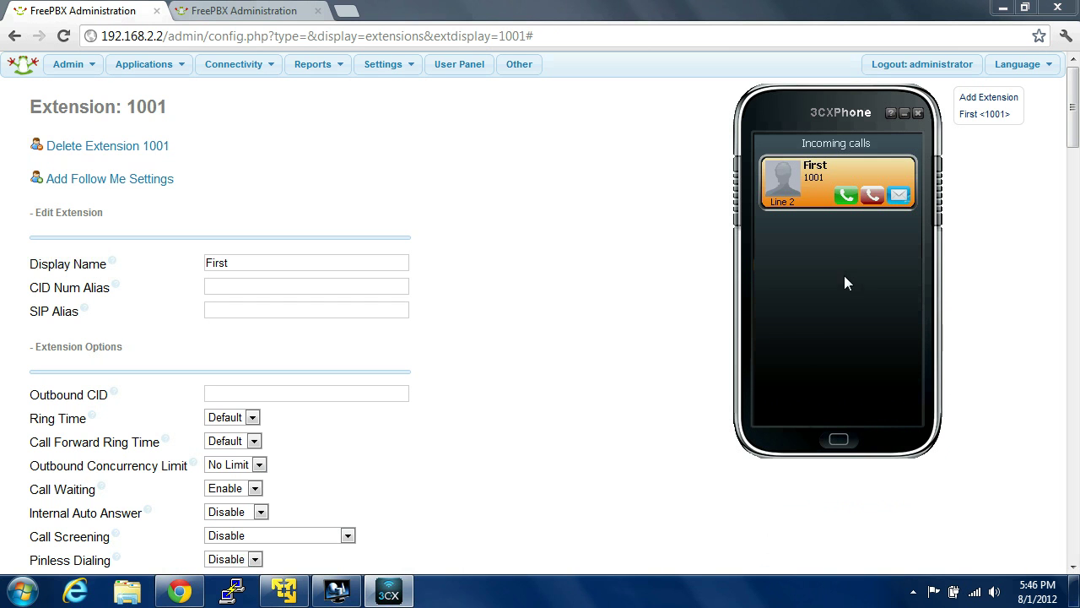
pyautogui.click(848, 197)
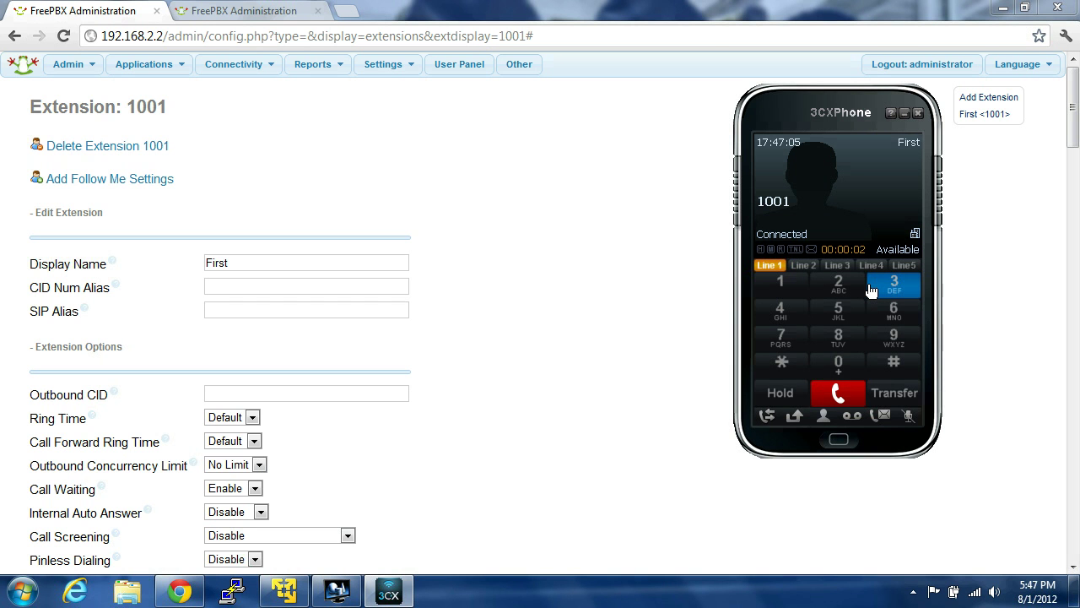
pyautogui.click(838, 393)
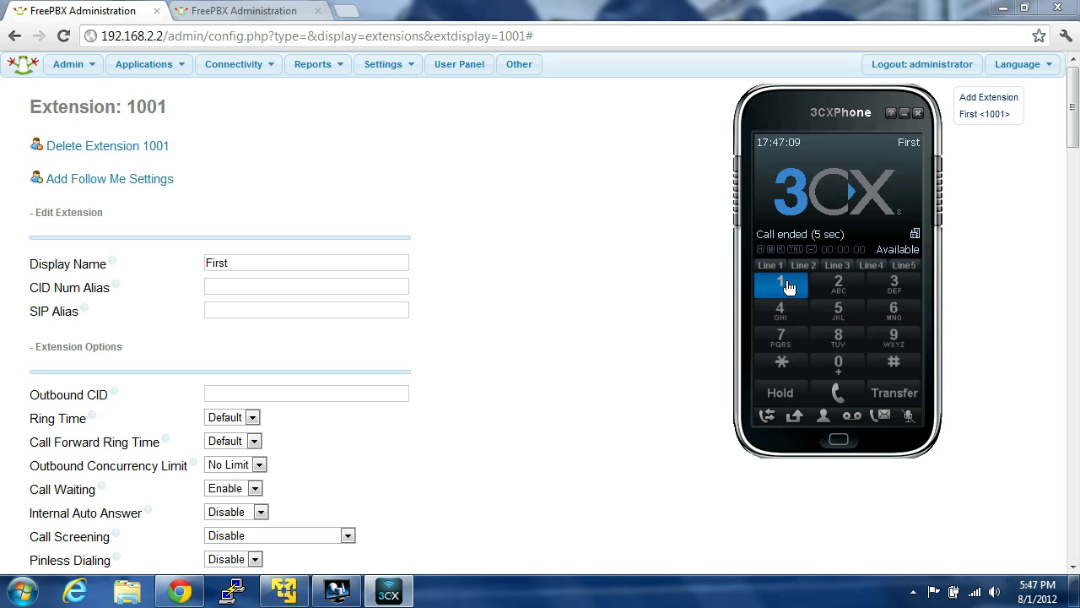
# Step: Call voicemail at *97, then end the call
pyautogui.click(785, 365)
pyautogui.click(899, 348)
pyautogui.click(781, 337)
pyautogui.click(837, 397)
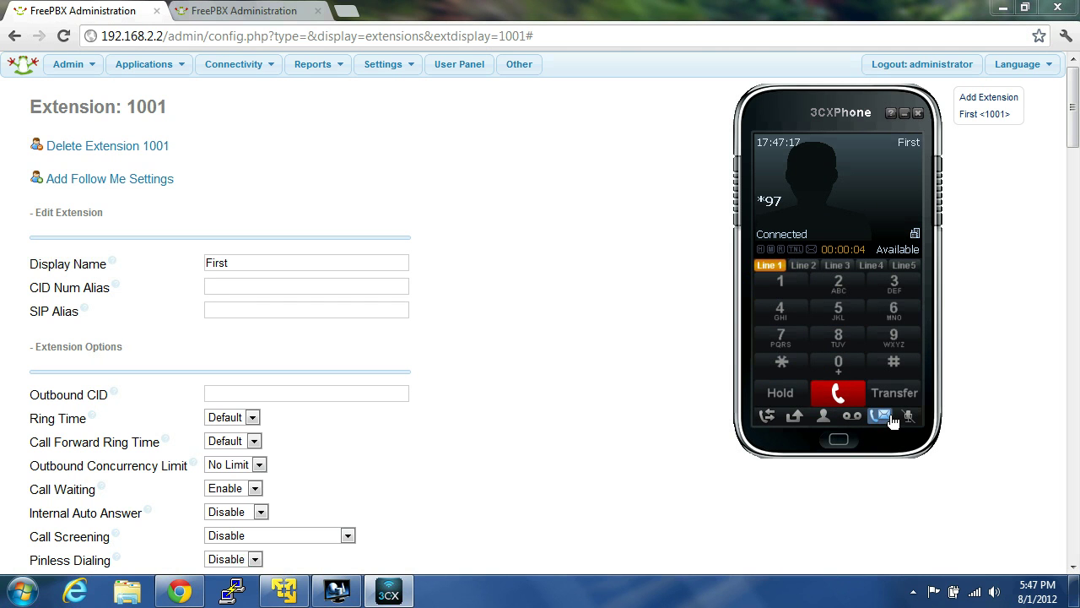
pyautogui.click(841, 394)
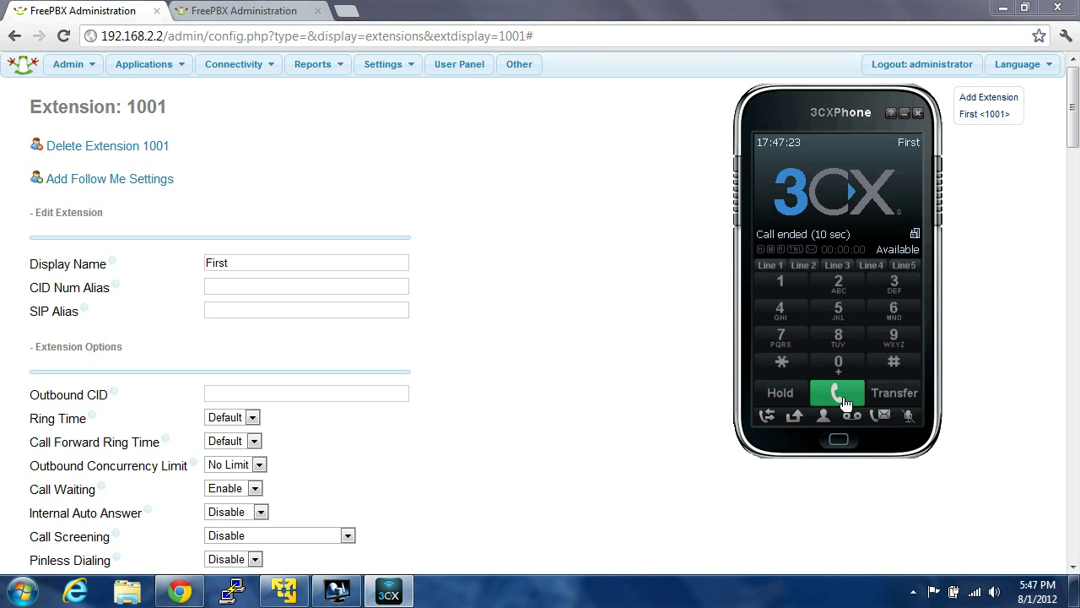
pyautogui.click(914, 591)
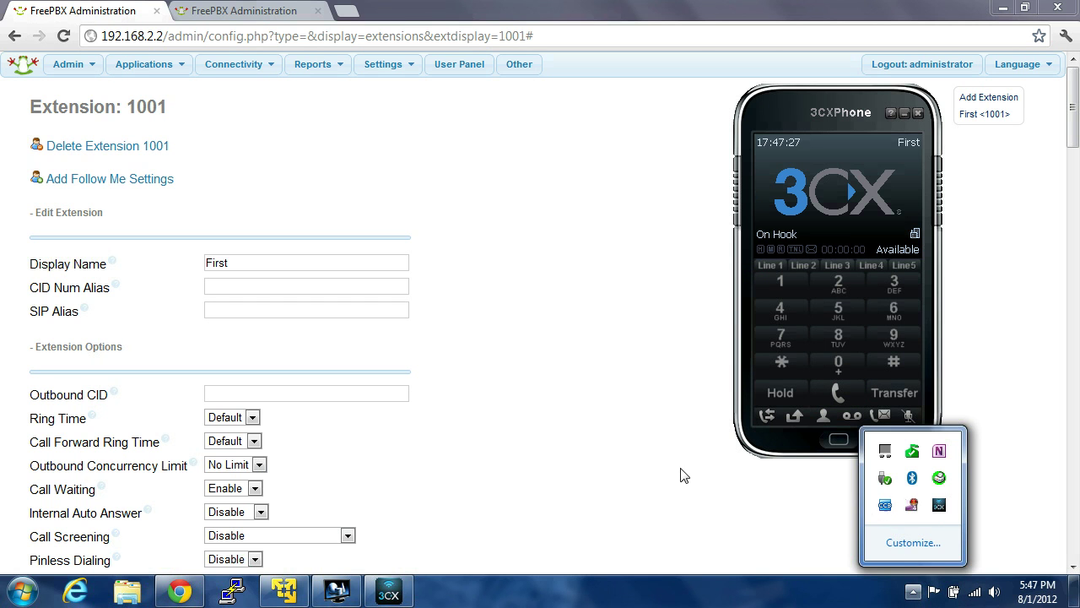
# Step: Start a generic SIP extension 1002 with display name Second
pyautogui.click(682, 476)
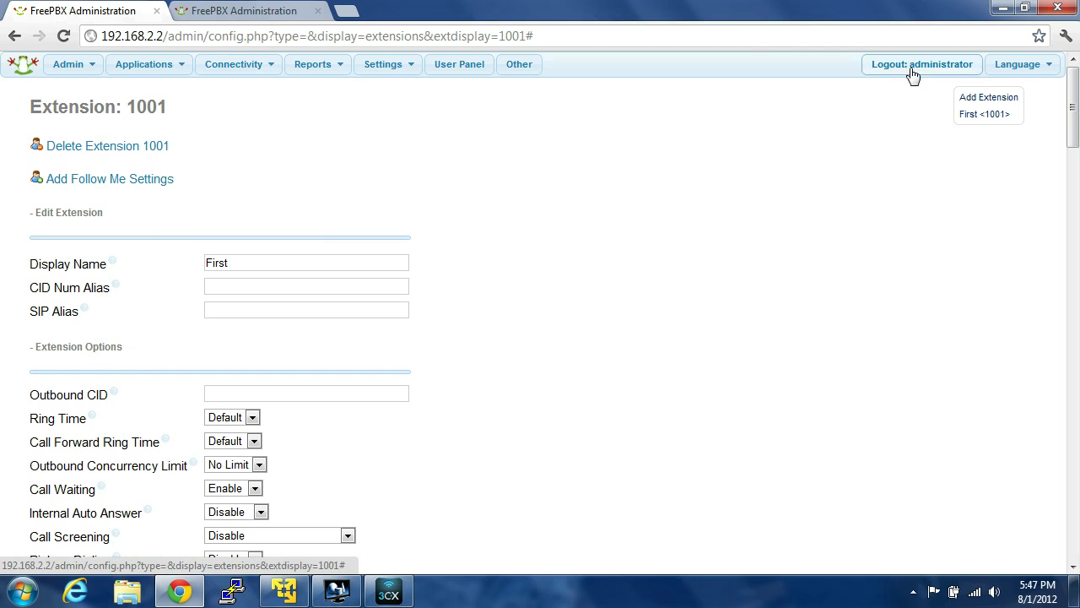
pyautogui.click(979, 97)
pyautogui.click(76, 271)
pyautogui.click(262, 219)
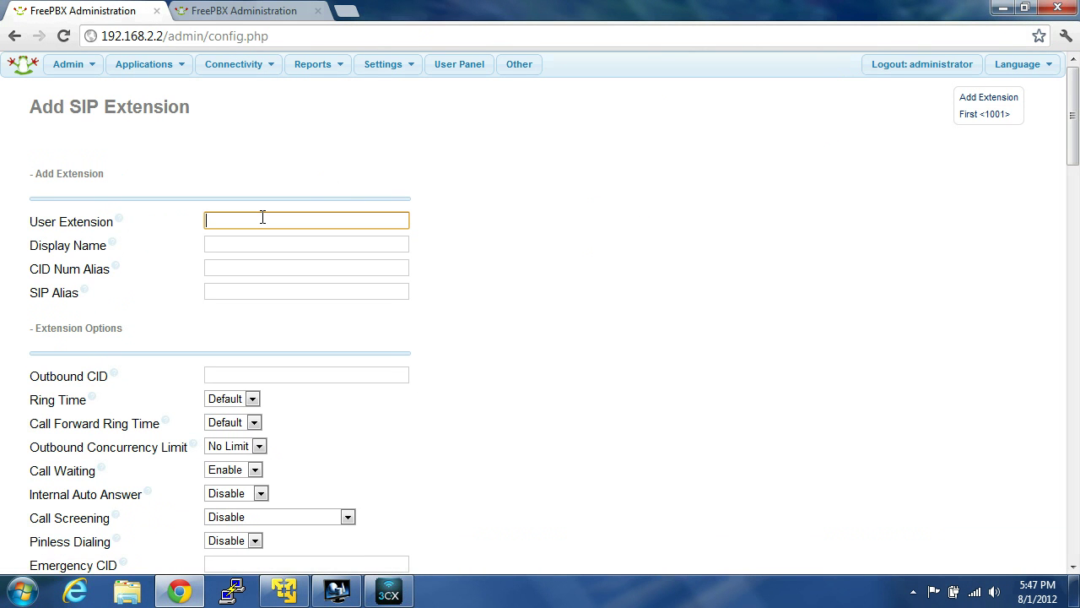
pyautogui.write('1002')
pyautogui.press('Tab')
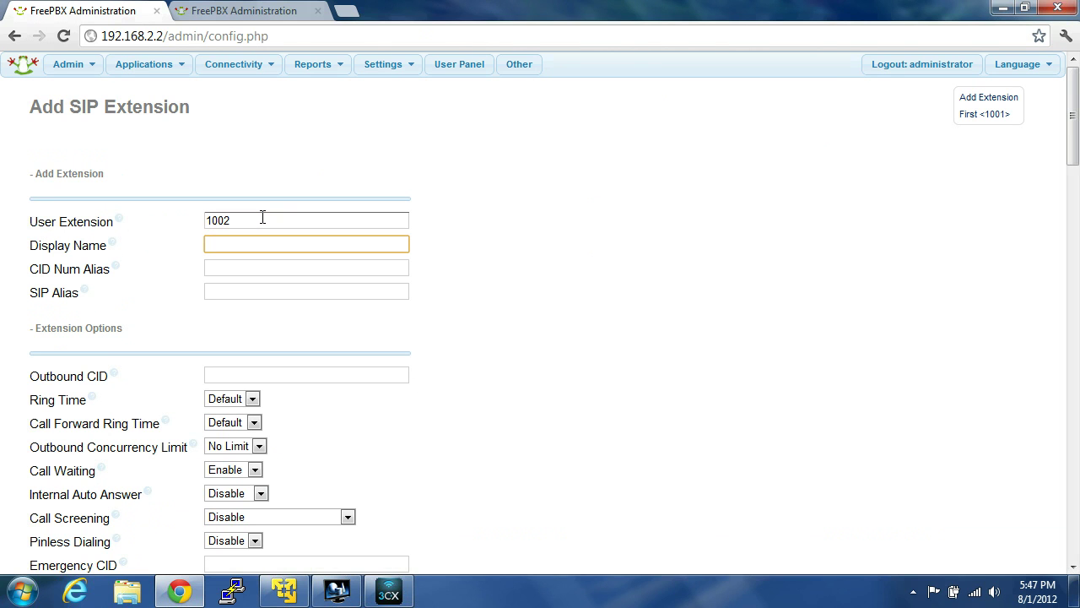
pyautogui.write('Second')
pyautogui.press('Tab')
pyautogui.press('Tab')
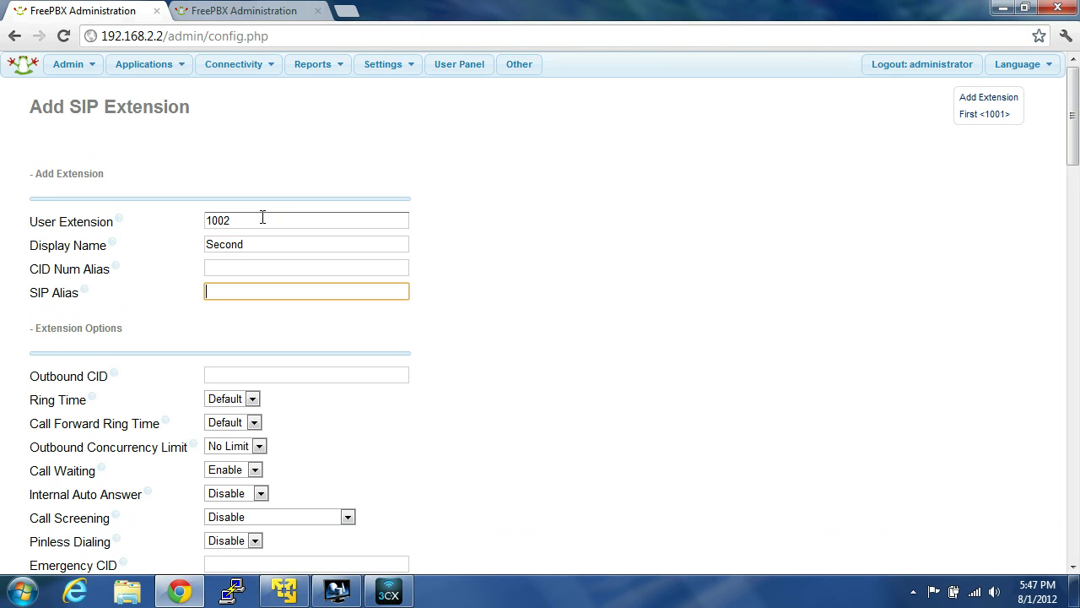
pyautogui.press('Tab')
pyautogui.press('Tab')
pyautogui.press('Tab')
pyautogui.press('Tab')
pyautogui.press('Tab')
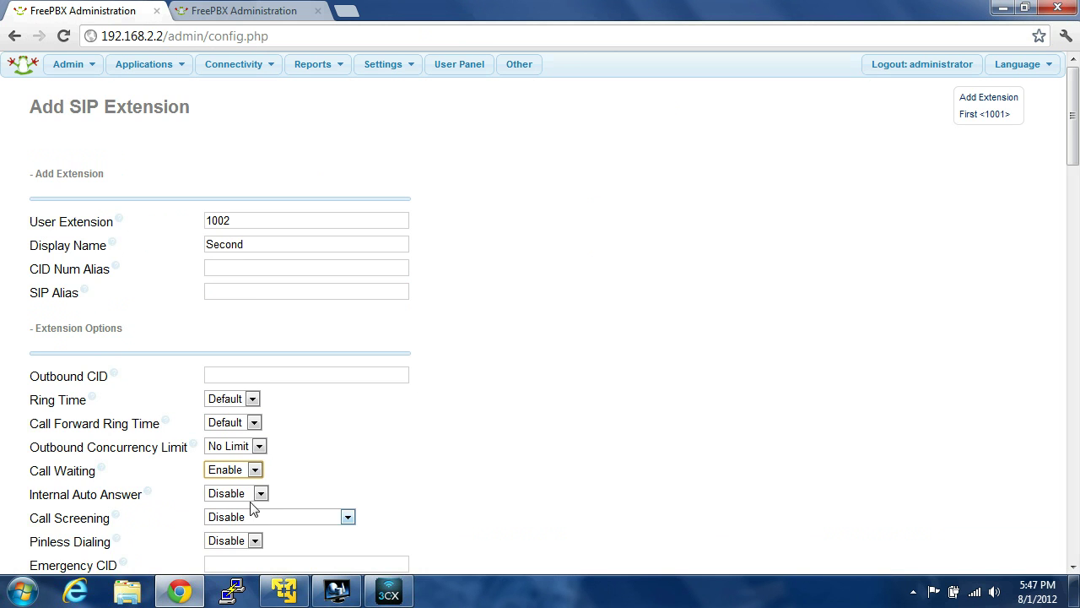
# Step: Enter the device secret in the Device Options secret field
pyautogui.scroll(-1, 275, 453)
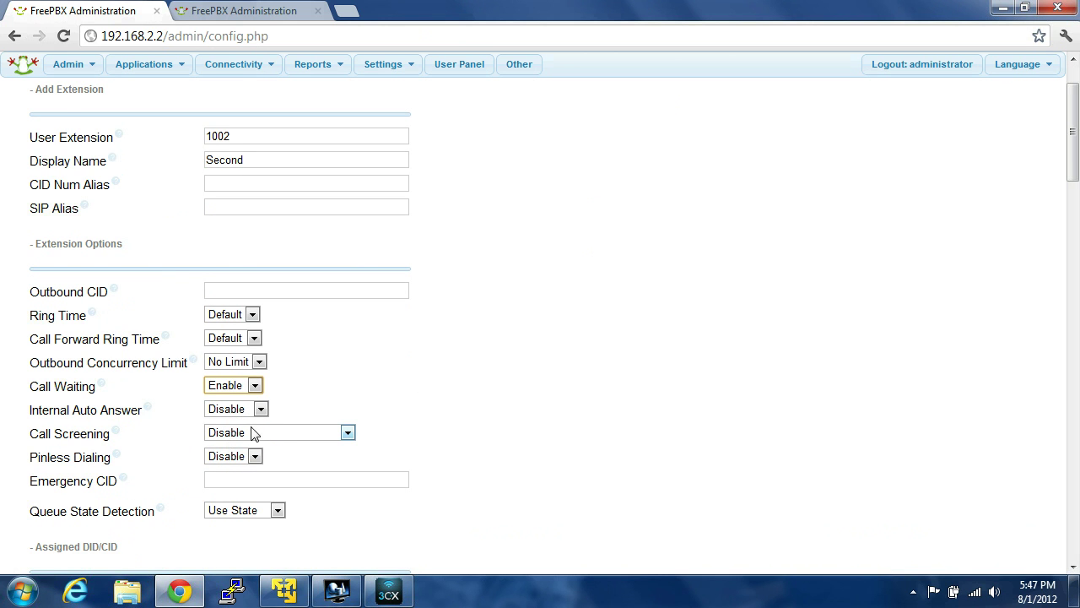
pyautogui.scroll(-1, 245, 456)
pyautogui.scroll(-1, 270, 452)
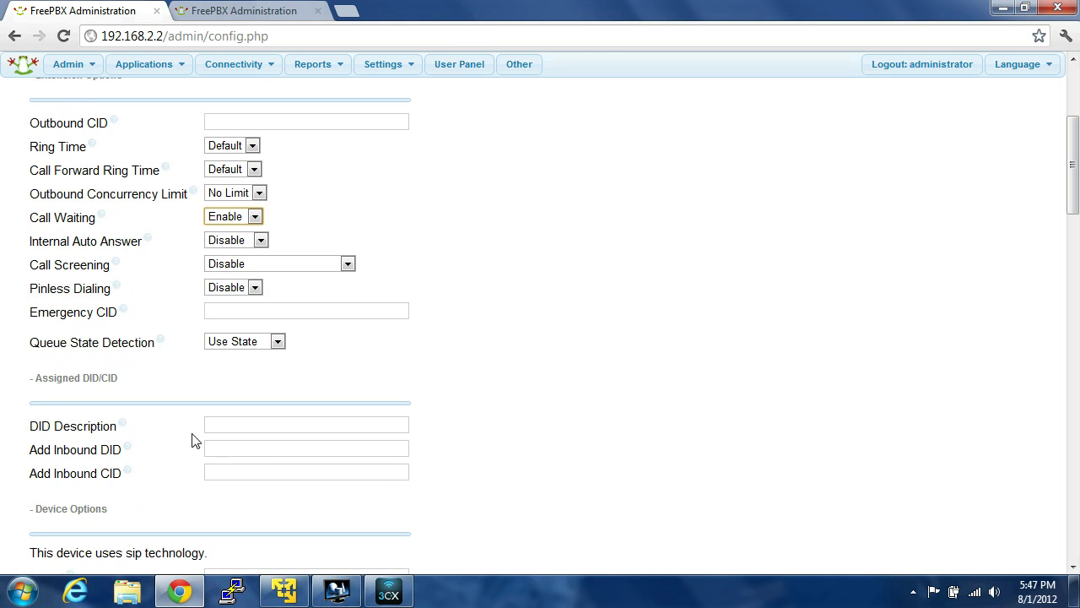
pyautogui.scroll(-2, 182, 447)
pyautogui.click(228, 409)
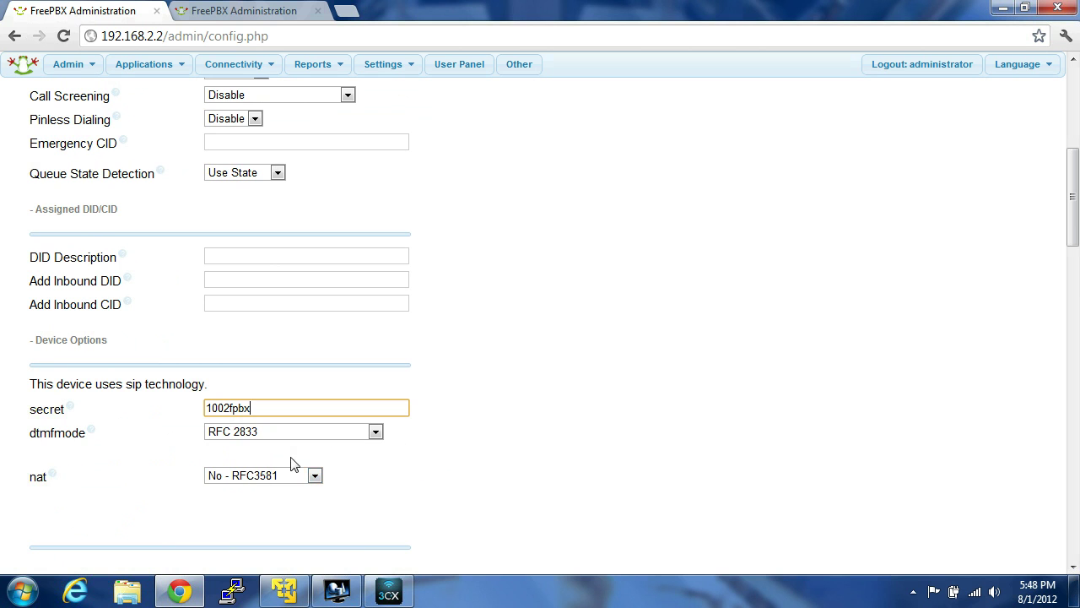
# Step: Enable voicemail for extension 1002 and enter its voicemail password
pyautogui.click(460, 483)
pyautogui.scroll(-3, 465, 485)
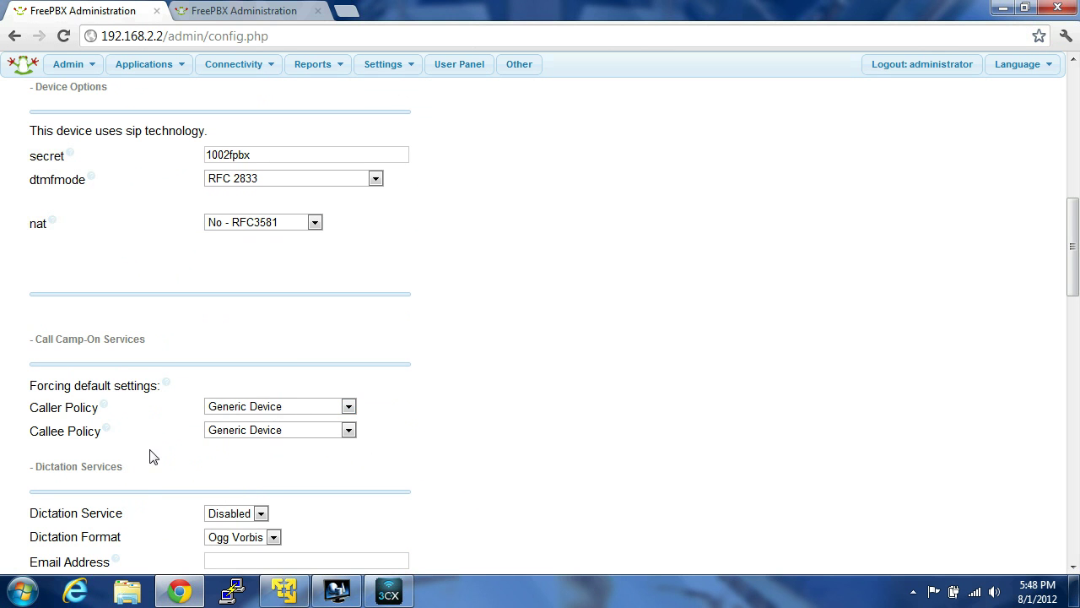
pyautogui.scroll(-2, 169, 422)
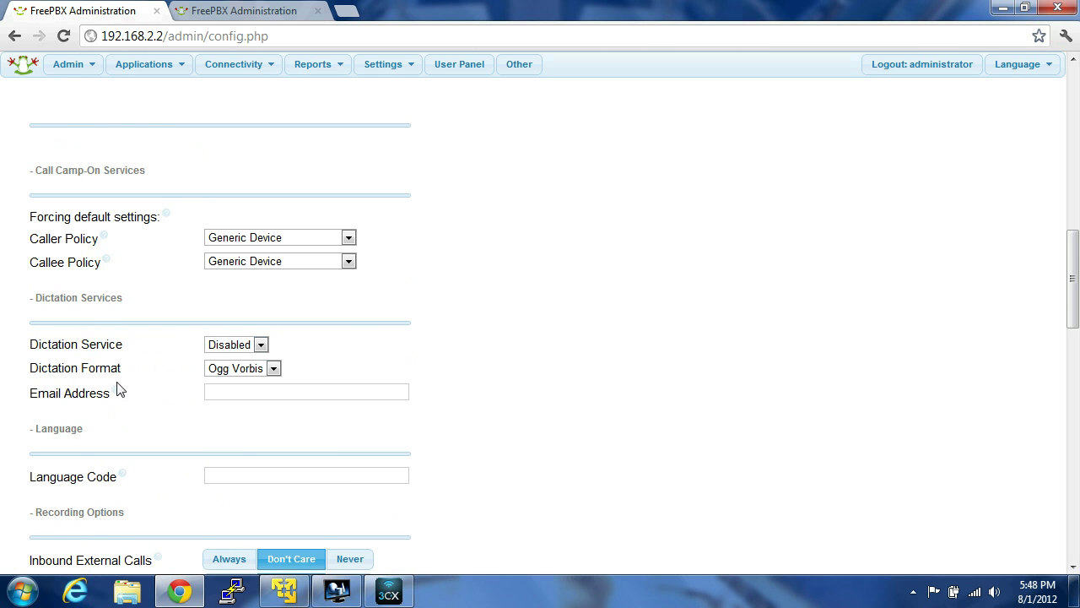
pyautogui.scroll(-3, 112, 393)
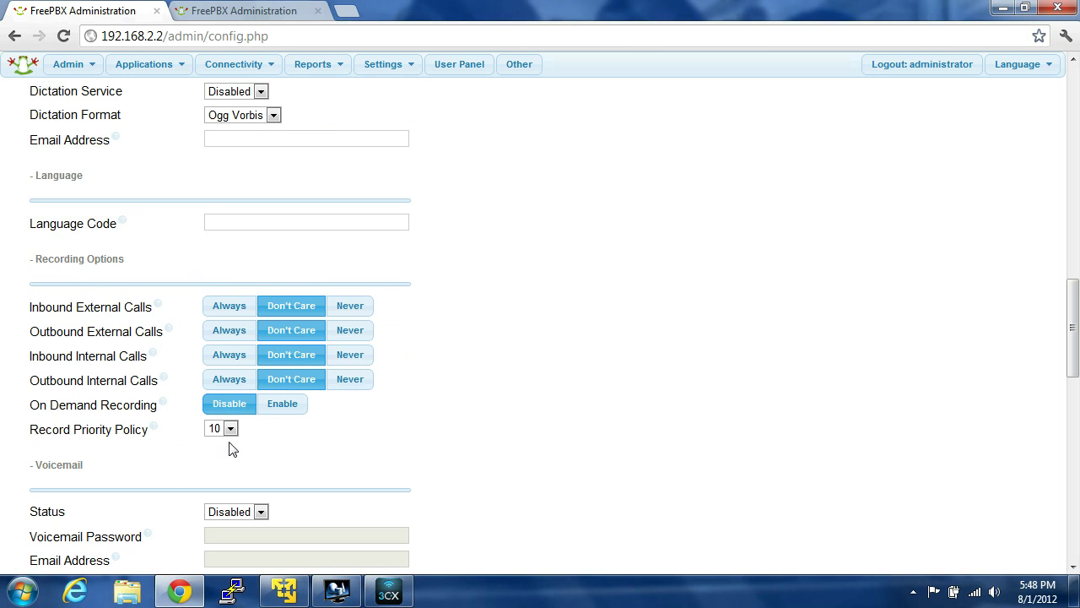
pyautogui.scroll(-1, 233, 495)
pyautogui.click(261, 427)
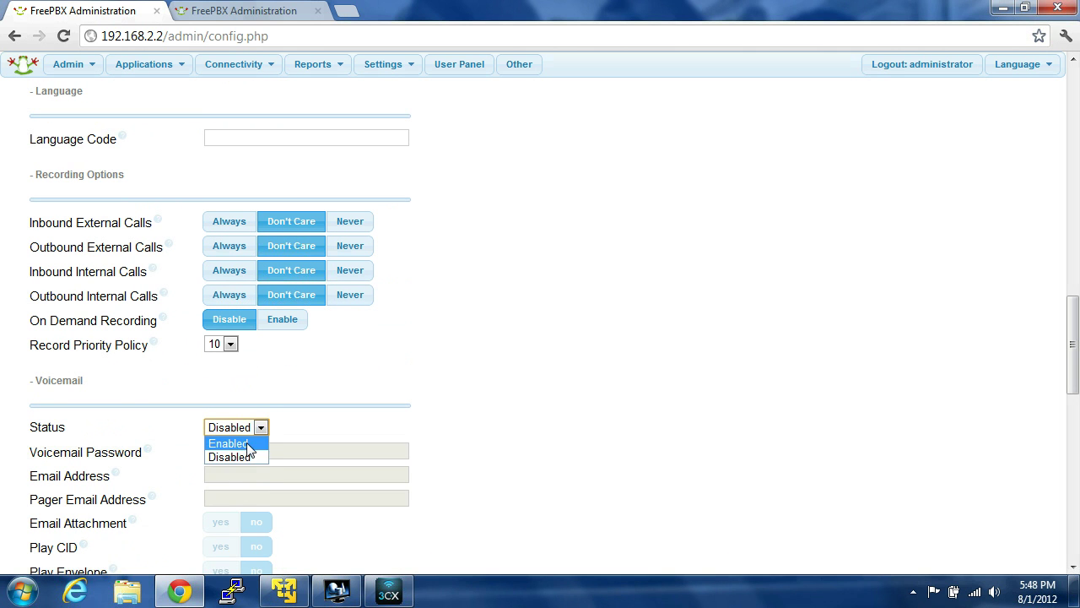
pyautogui.click(229, 441)
pyautogui.click(306, 447)
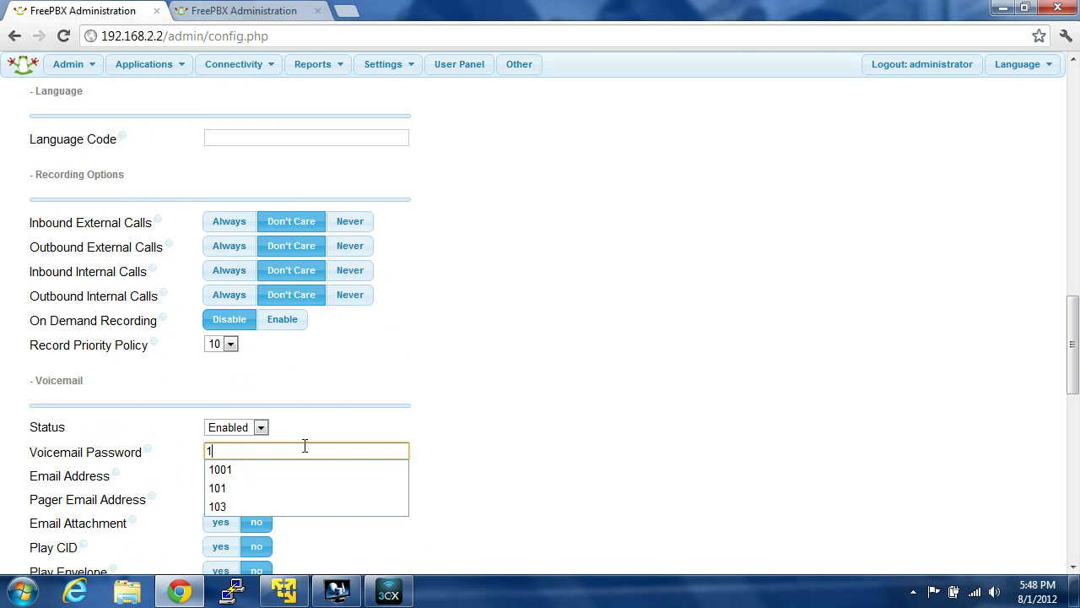
pyautogui.click(601, 398)
# Step: Set Email Attachment and Play CID to yes, then submit extension 1002
pyautogui.scroll(-2, 555, 370)
pyautogui.click(221, 353)
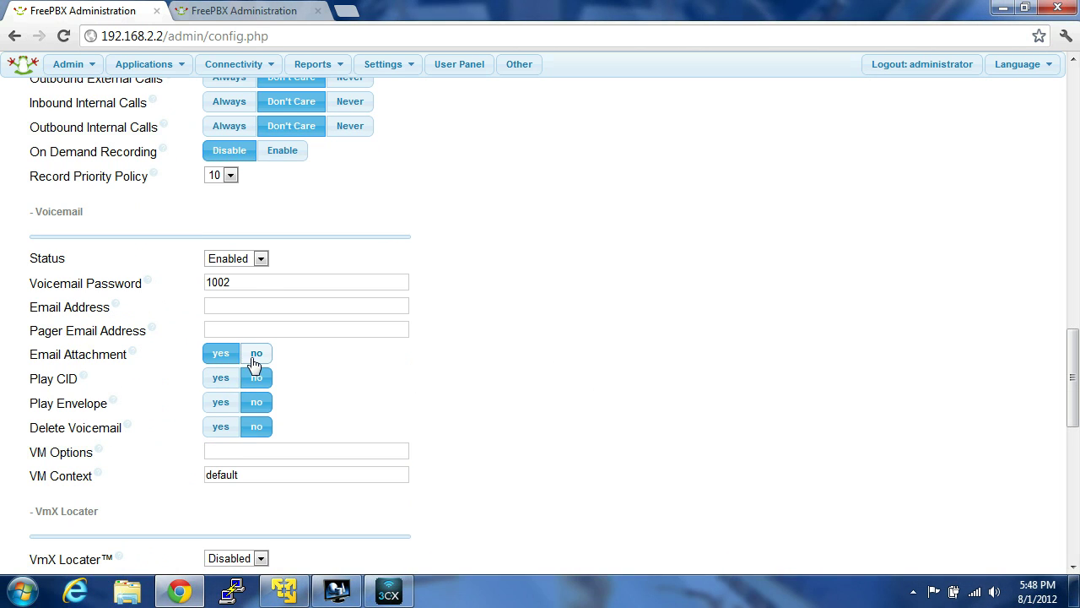
pyautogui.click(220, 380)
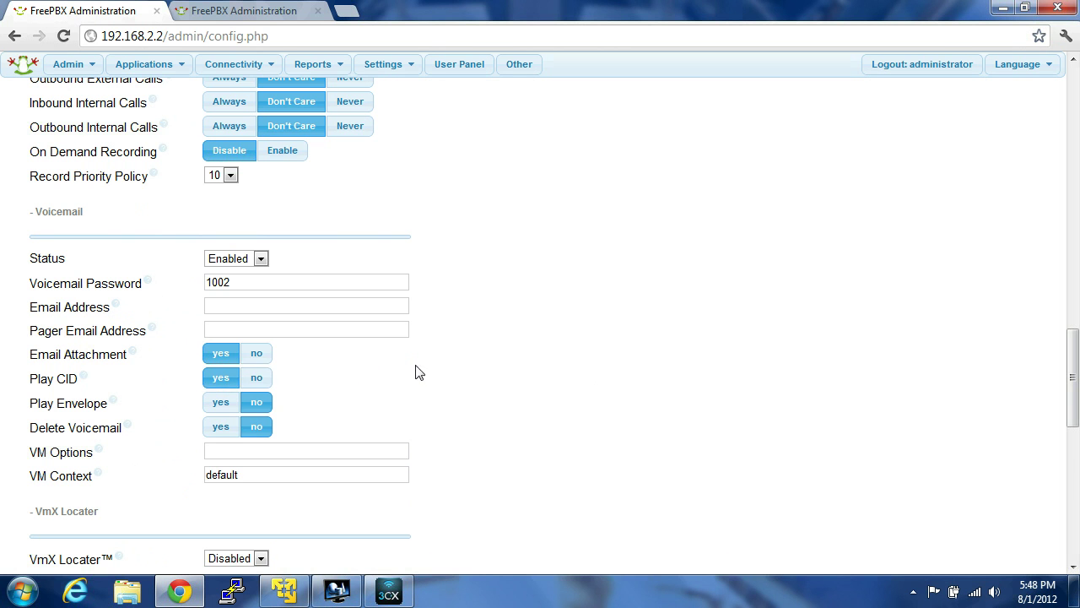
pyautogui.scroll(-3, 438, 365)
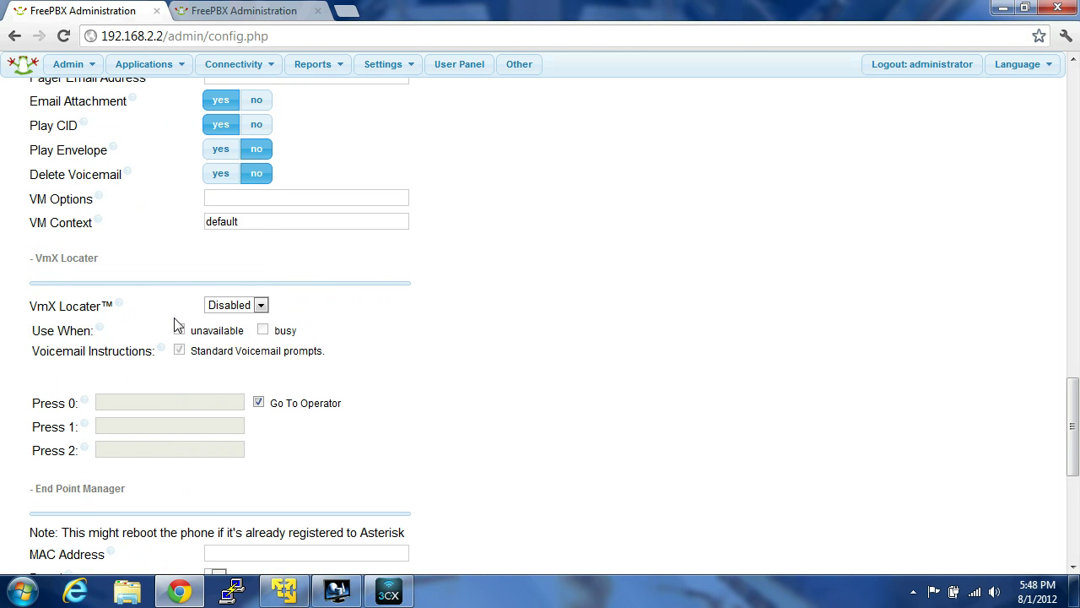
pyautogui.scroll(-5, 213, 390)
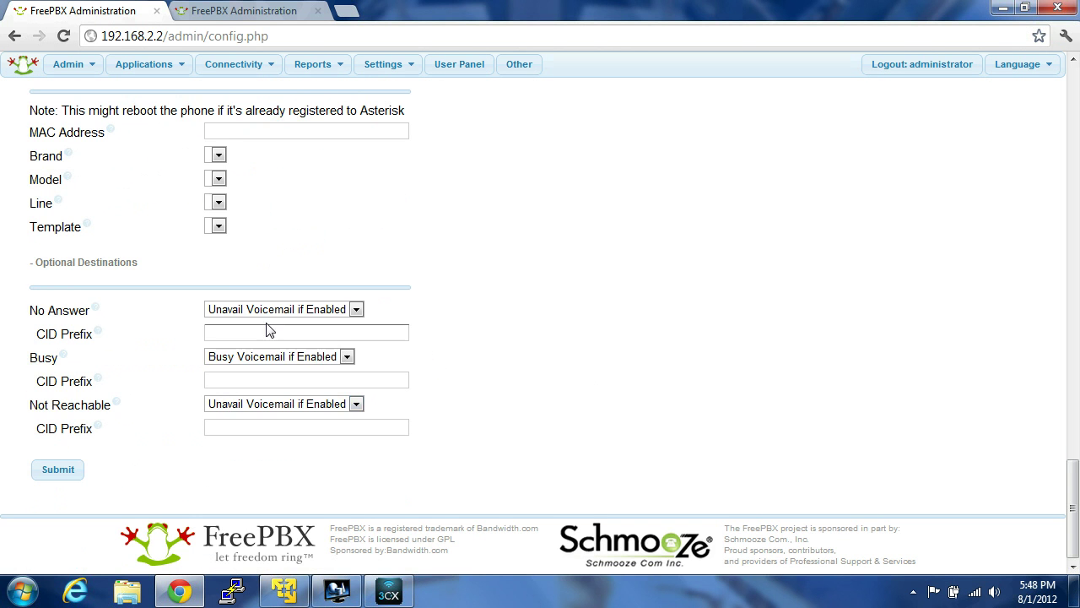
pyautogui.click(69, 472)
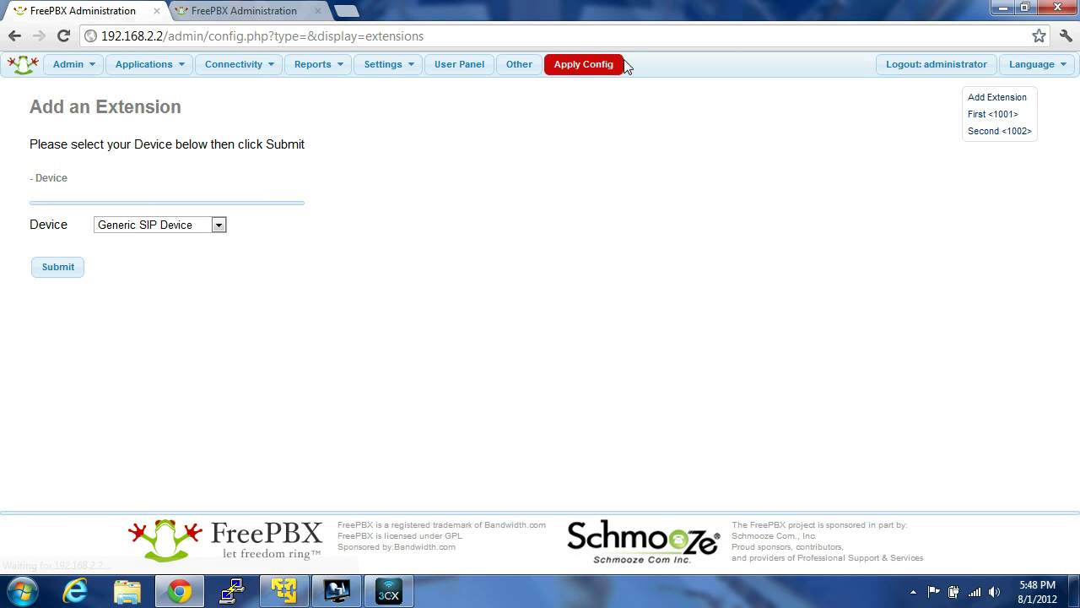
# Step: Apply the pending config and set extension 1002's device type to peer
pyautogui.click(584, 65)
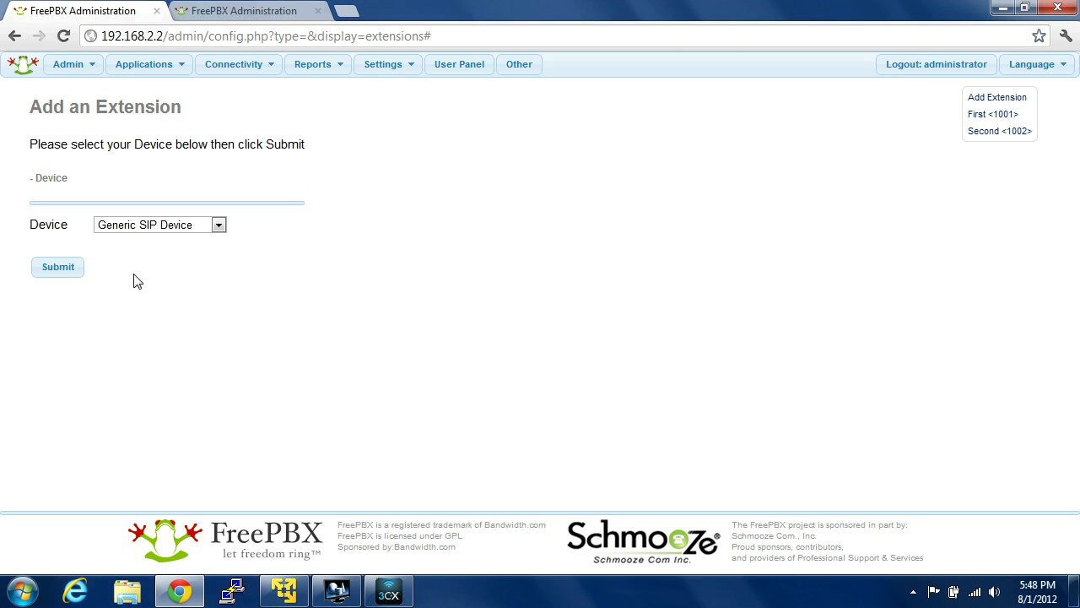
pyautogui.click(1013, 132)
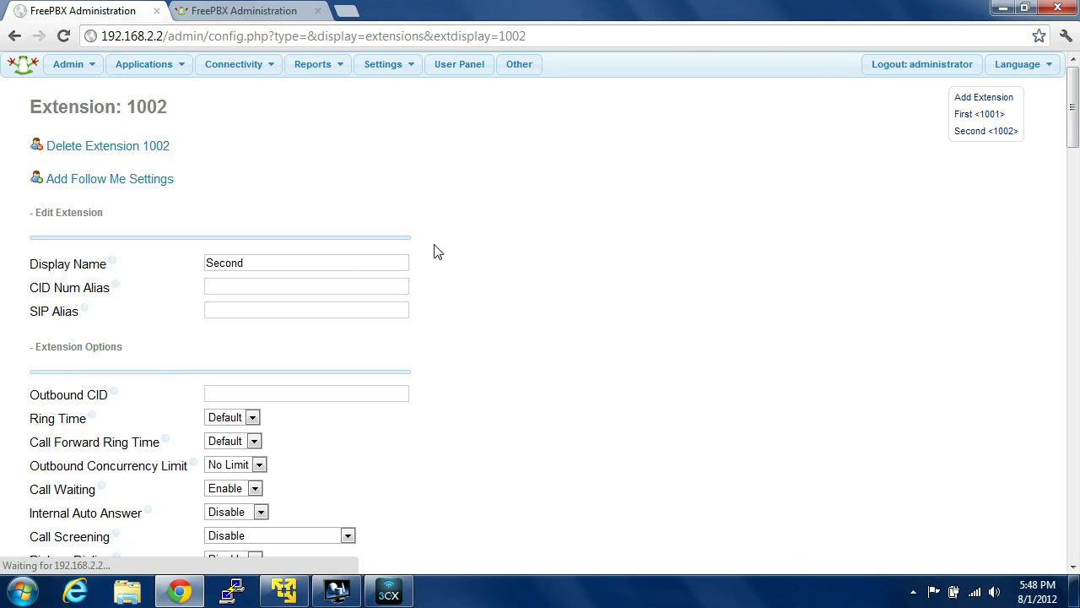
pyautogui.scroll(-9, 435, 250)
pyautogui.click(244, 340)
pyautogui.click(244, 365)
# Step: Leave sendrpid at No, set canreinvite to Yes, and resubmit extension 1002
pyautogui.click(275, 315)
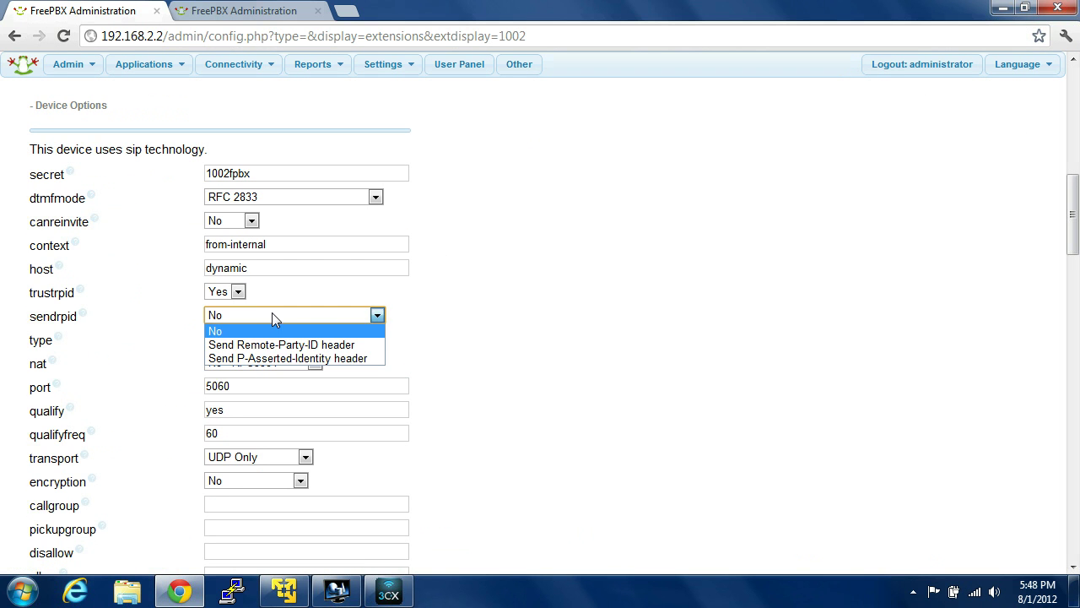
pyautogui.click(424, 339)
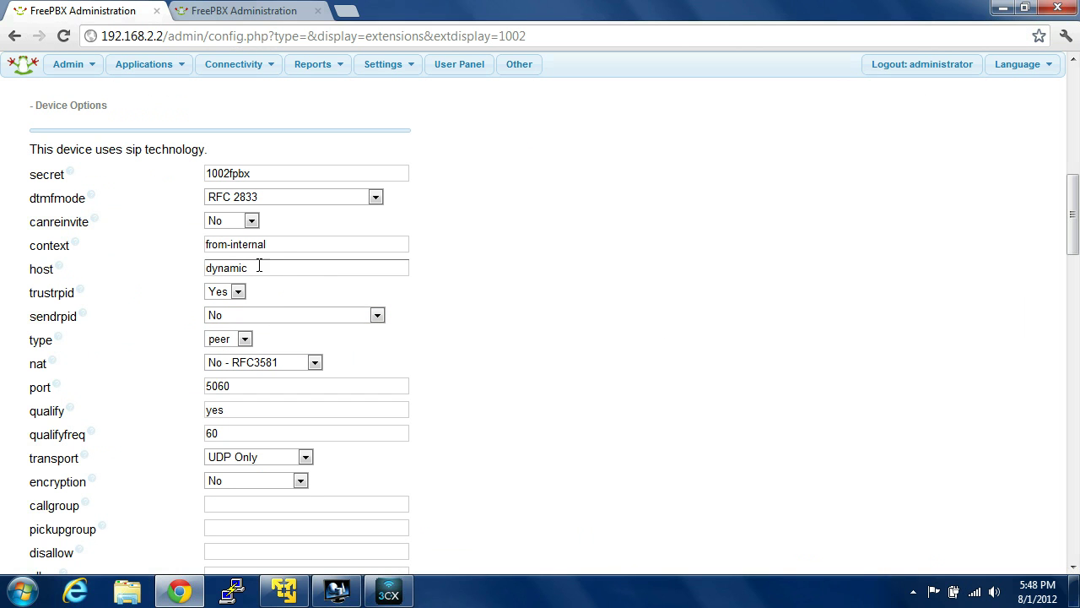
pyautogui.click(250, 221)
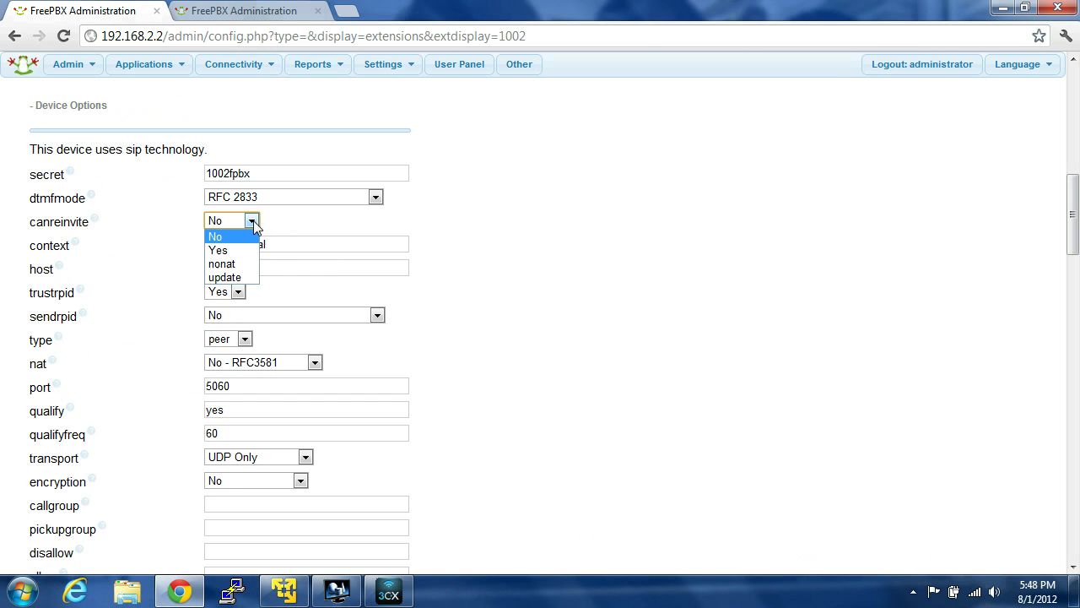
pyautogui.click(222, 248)
pyautogui.scroll(-2, 563, 250)
pyautogui.scroll(-2, 564, 251)
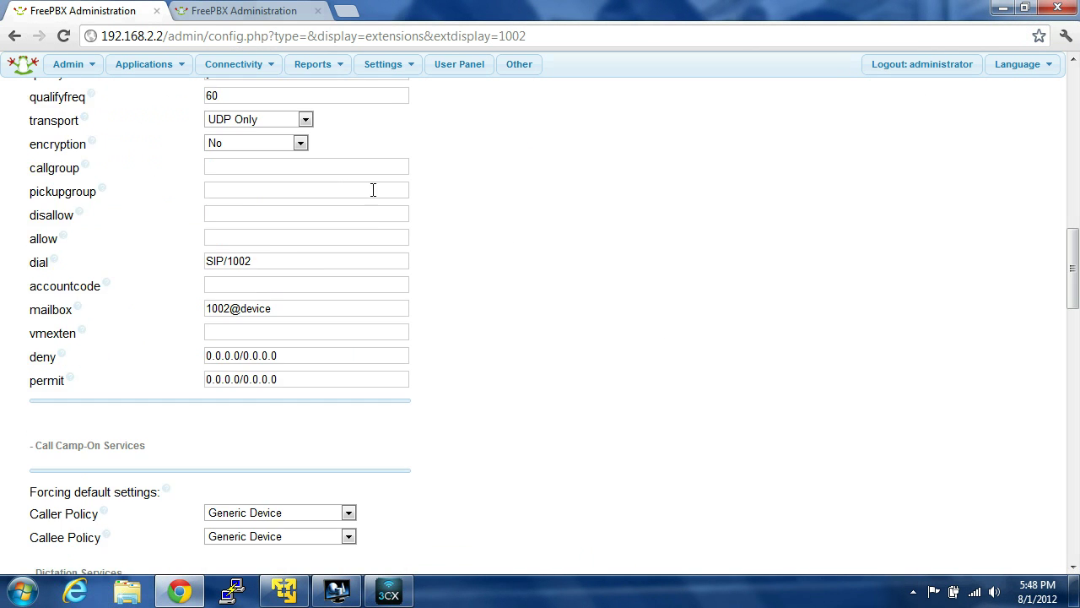
pyautogui.scroll(-10, 571, 340)
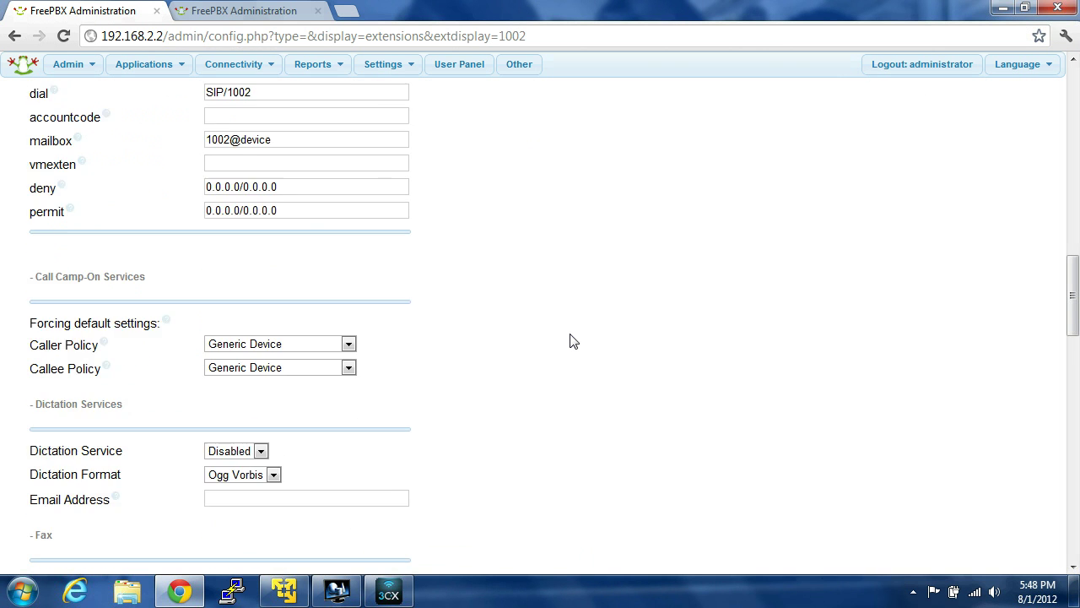
pyautogui.scroll(-2, 579, 316)
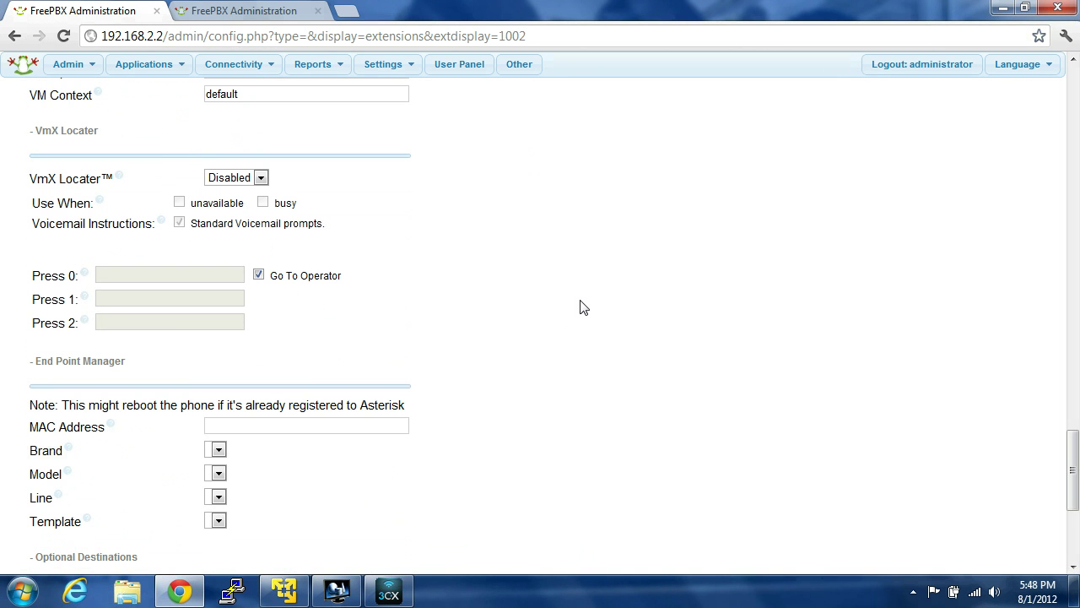
pyautogui.scroll(-3, 586, 305)
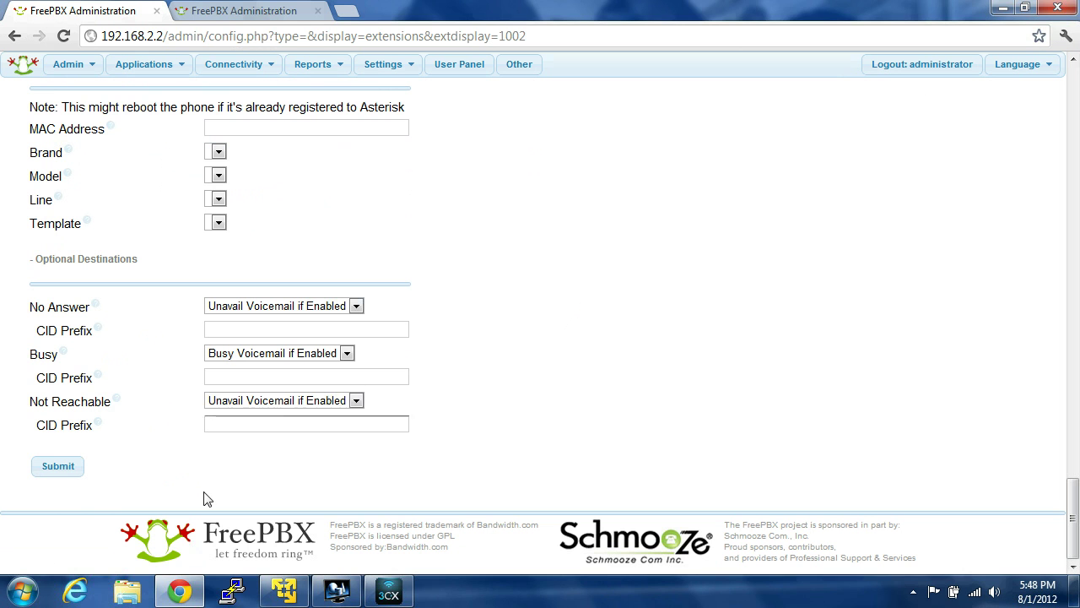
pyautogui.click(77, 466)
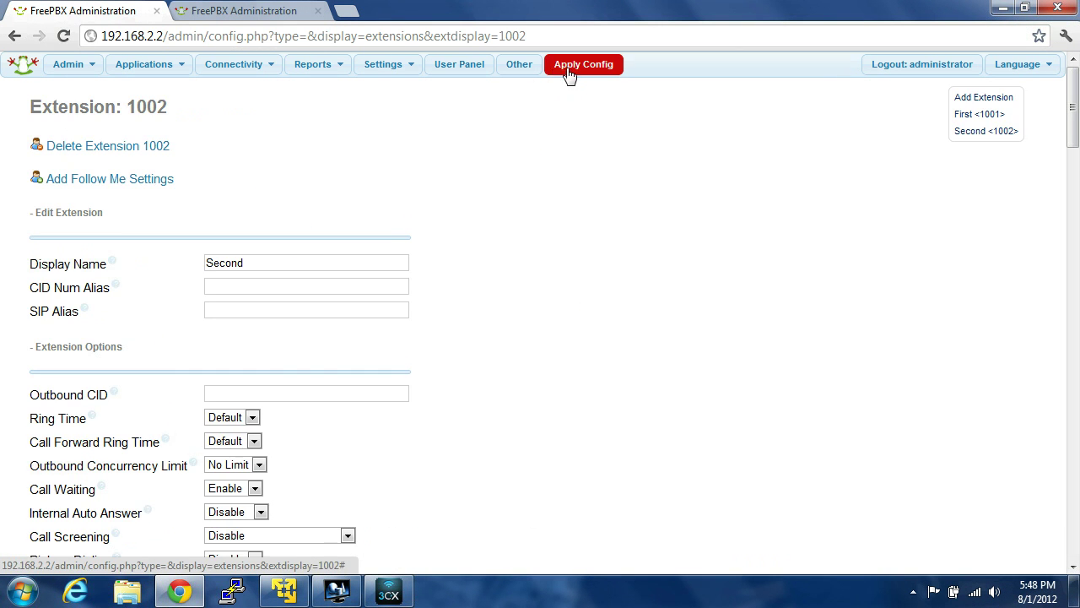
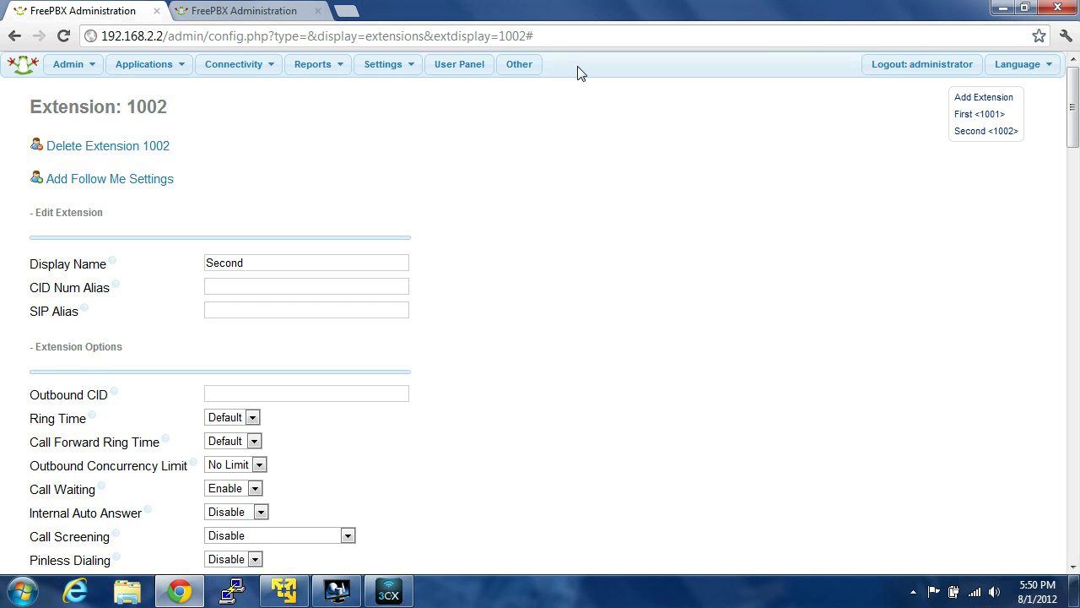
# Step: In 3CXPhone, call extension 1002 from the keypad, then hang up
pyautogui.click(388, 591)
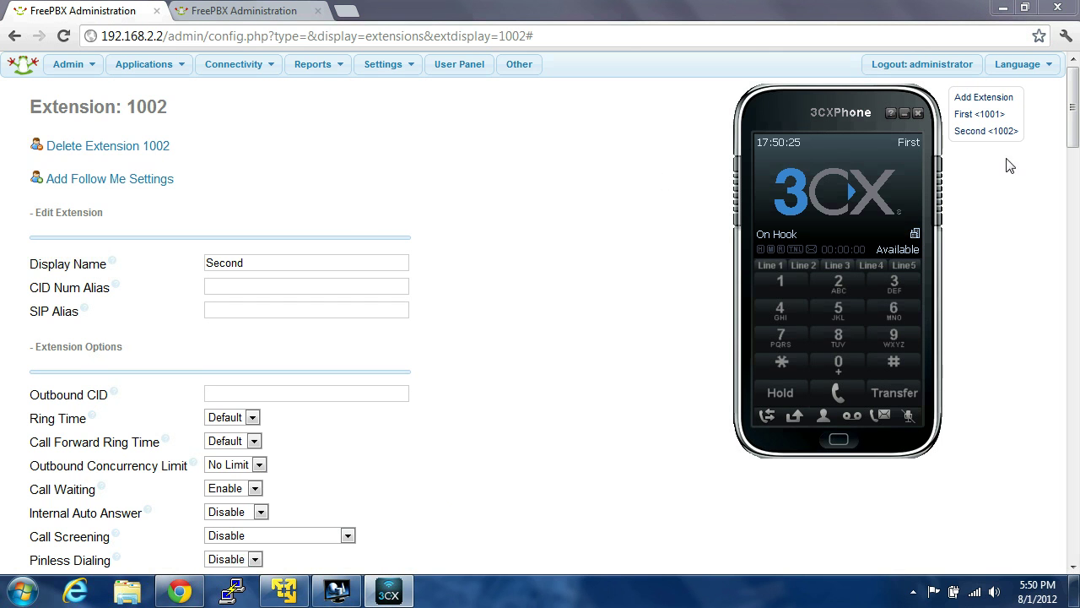
pyautogui.click(791, 291)
pyautogui.click(838, 363)
pyautogui.click(838, 363)
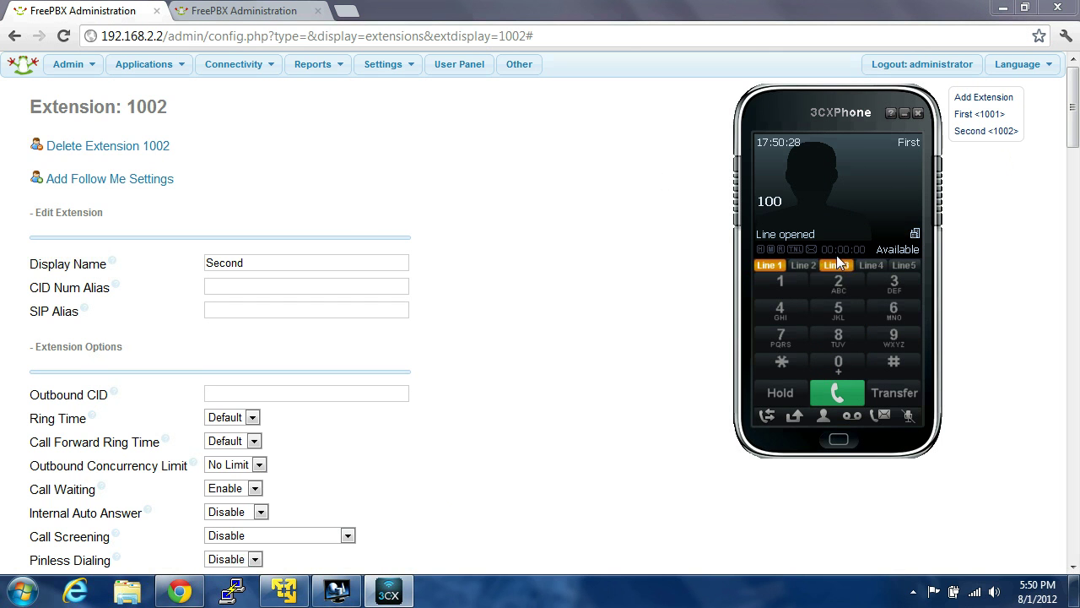
pyautogui.click(841, 290)
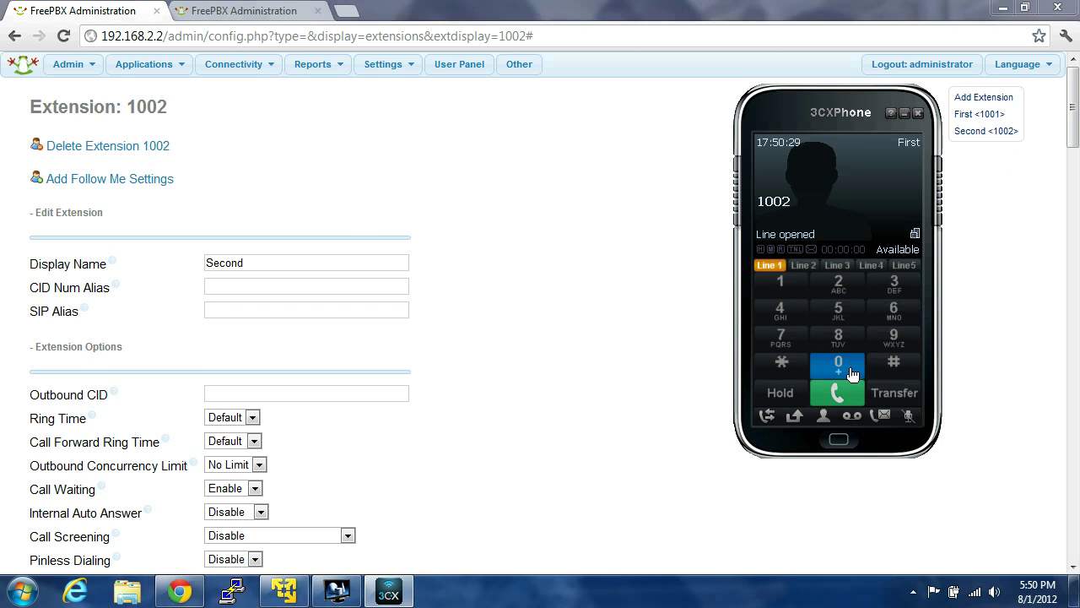
pyautogui.click(848, 393)
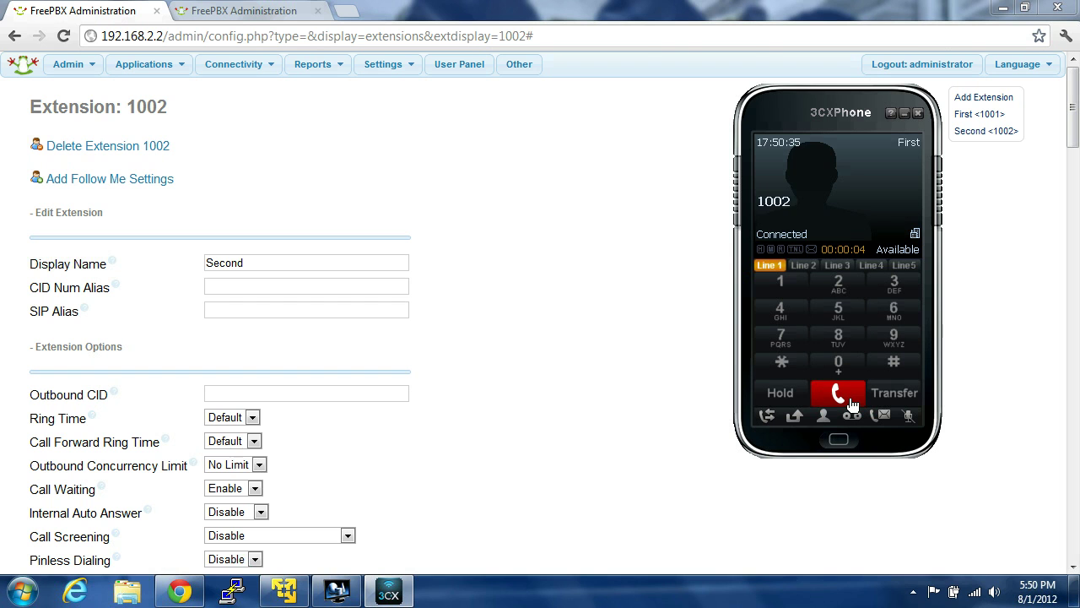
pyautogui.click(838, 393)
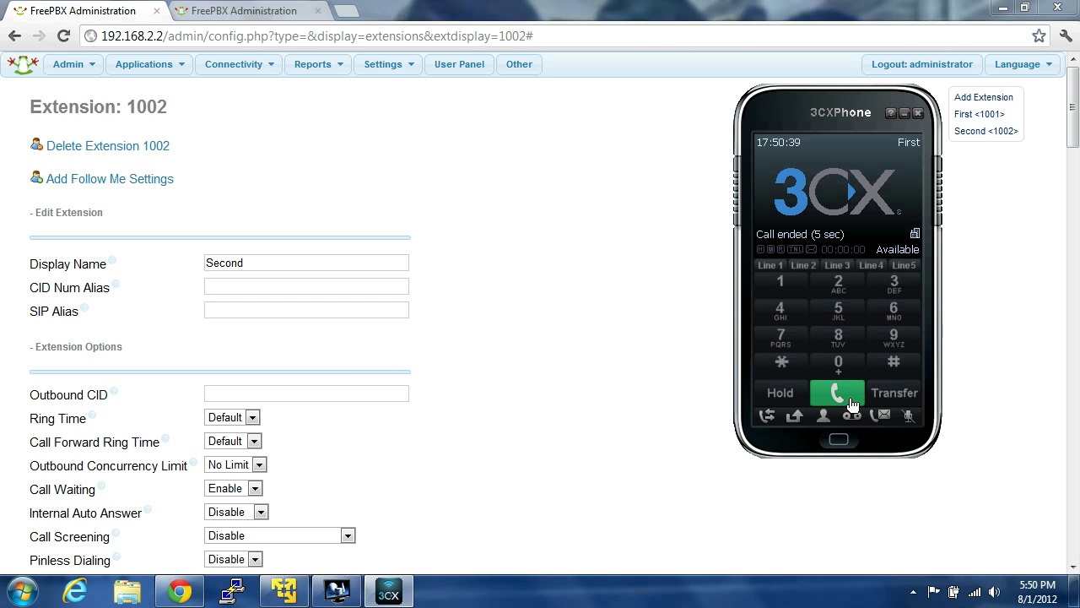
# Step: Dial 1002 again, end the call, then redial it and hang up once more
pyautogui.click(780, 281)
pyautogui.click(838, 363)
pyautogui.click(838, 363)
pyautogui.click(838, 281)
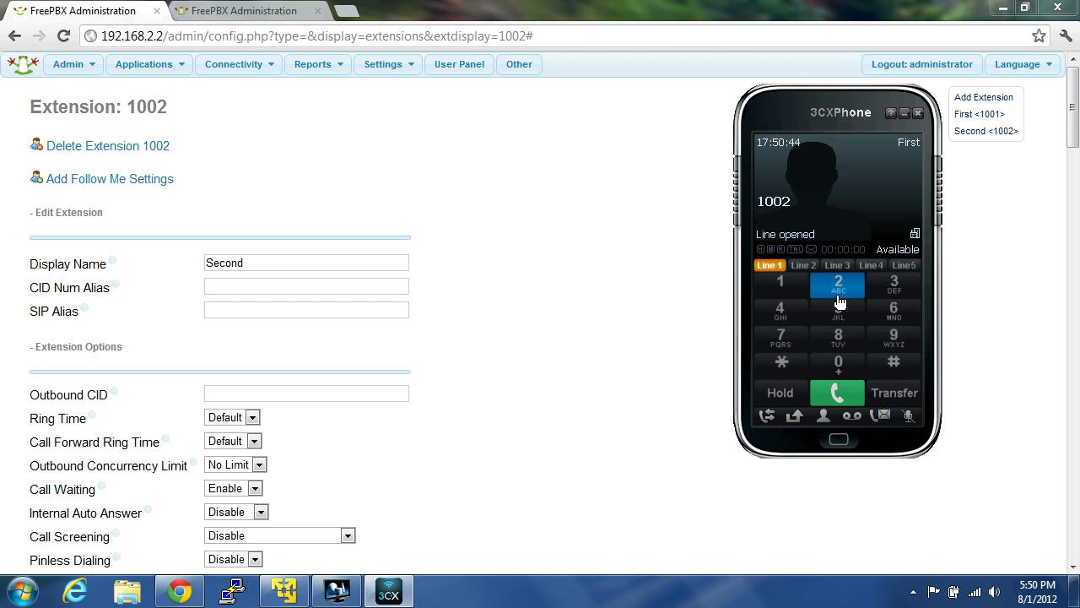
pyautogui.click(840, 392)
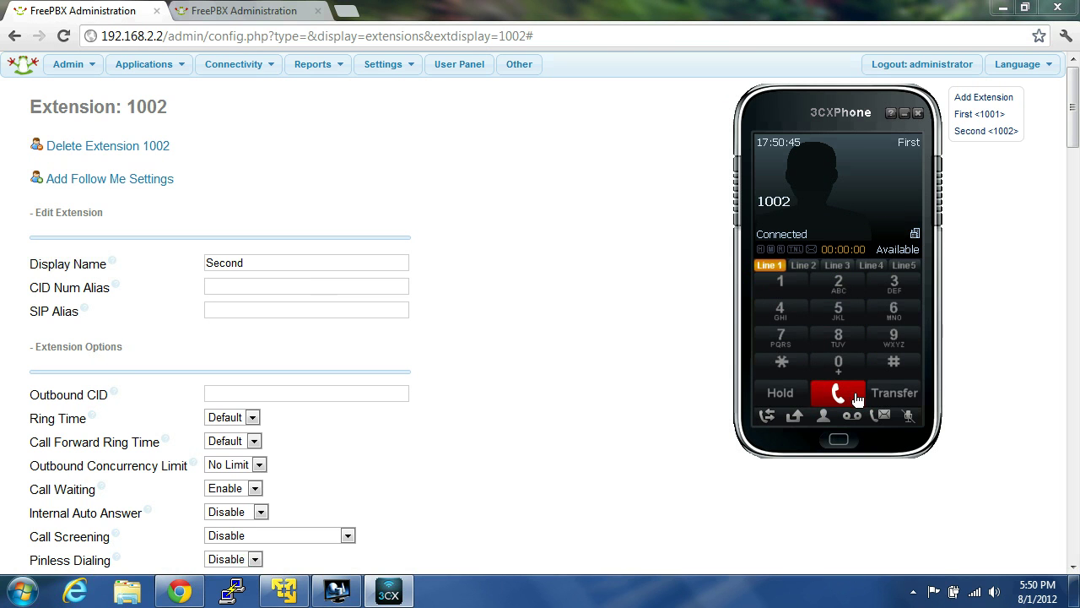
pyautogui.click(857, 395)
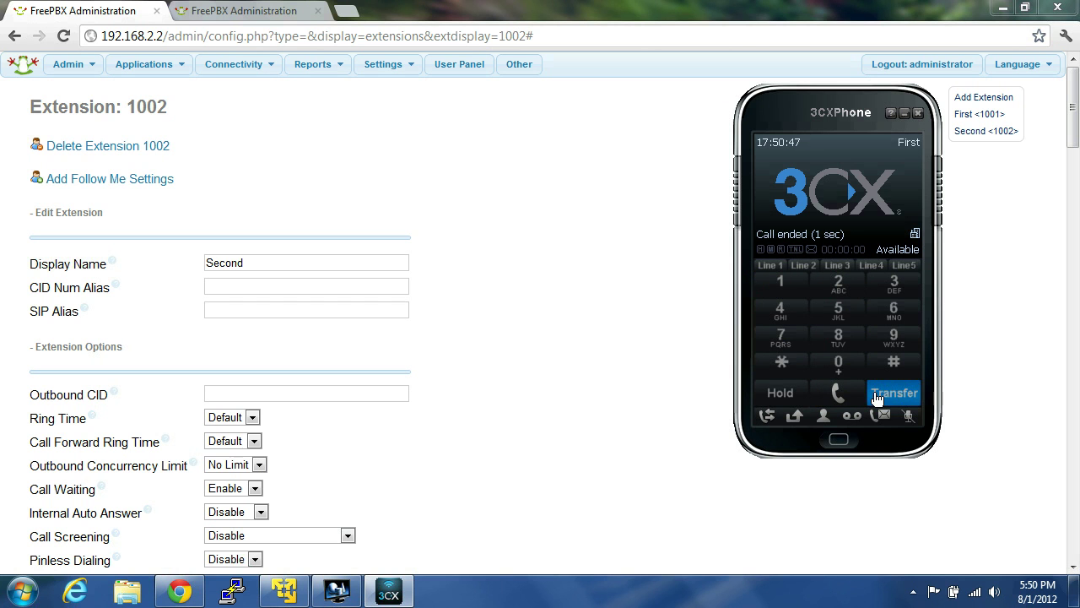
pyautogui.click(837, 395)
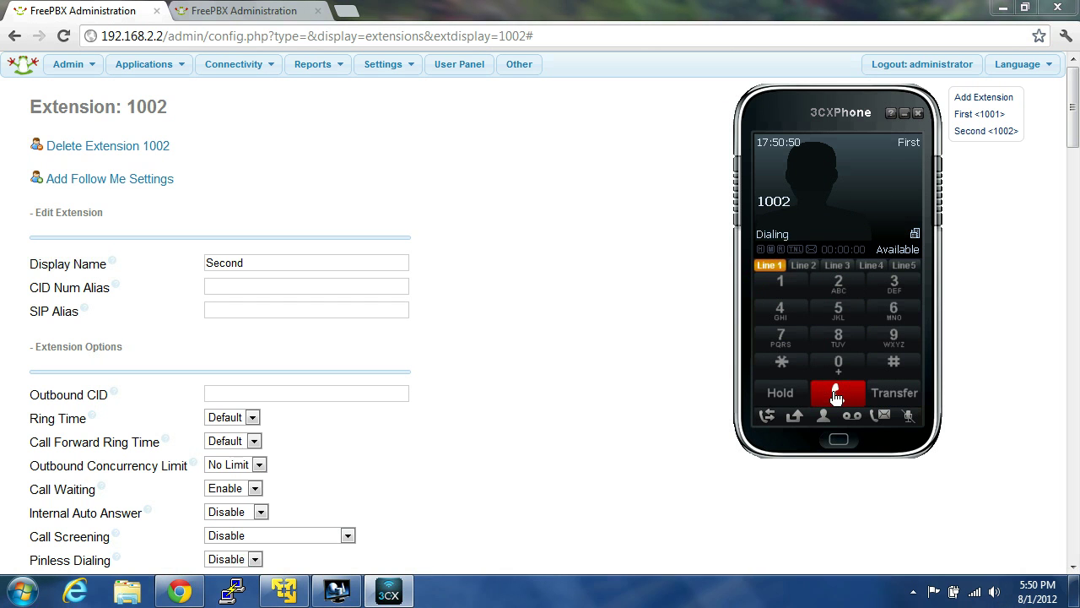
pyautogui.click(836, 395)
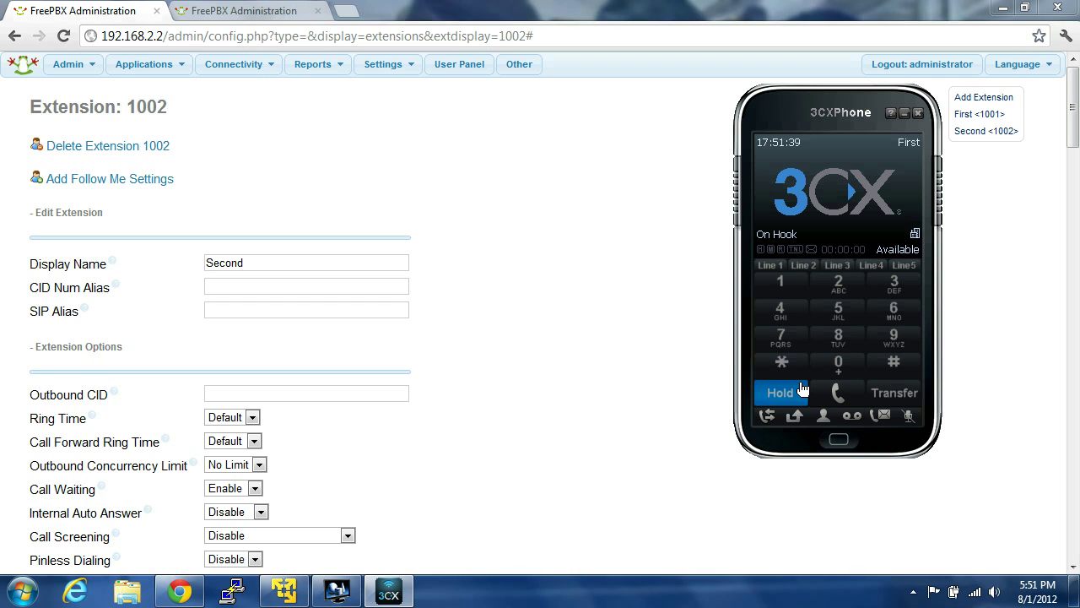
# Step: Minimize 3CXPhone and show the FreePBX Reports dropdown in the top bar
pyautogui.click(904, 114)
pyautogui.moveTo(410, 75)
pyautogui.moveTo(245, 70)
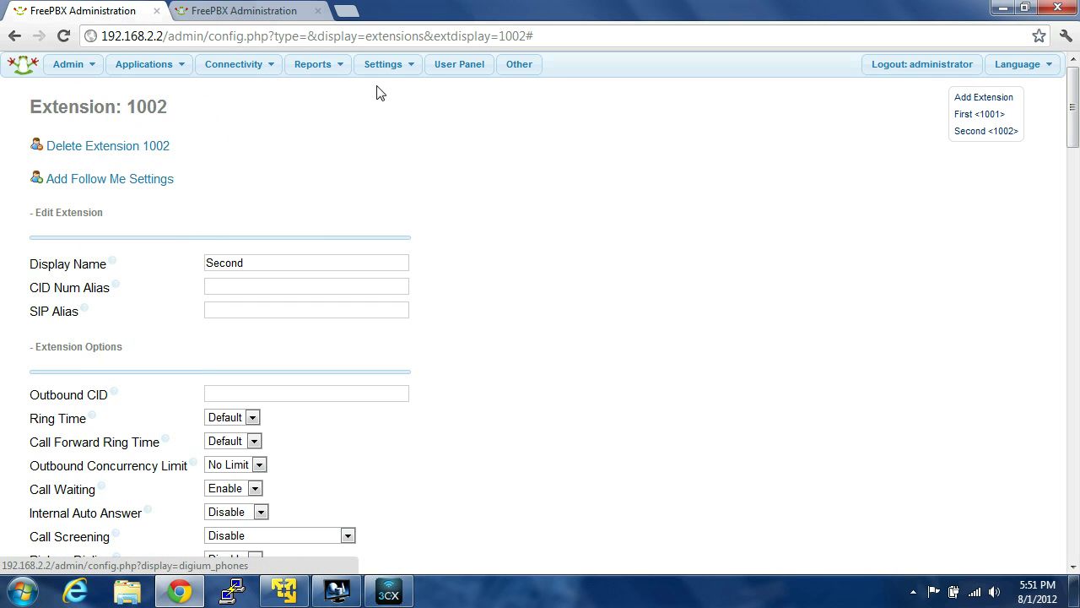
pyautogui.moveTo(314, 65)
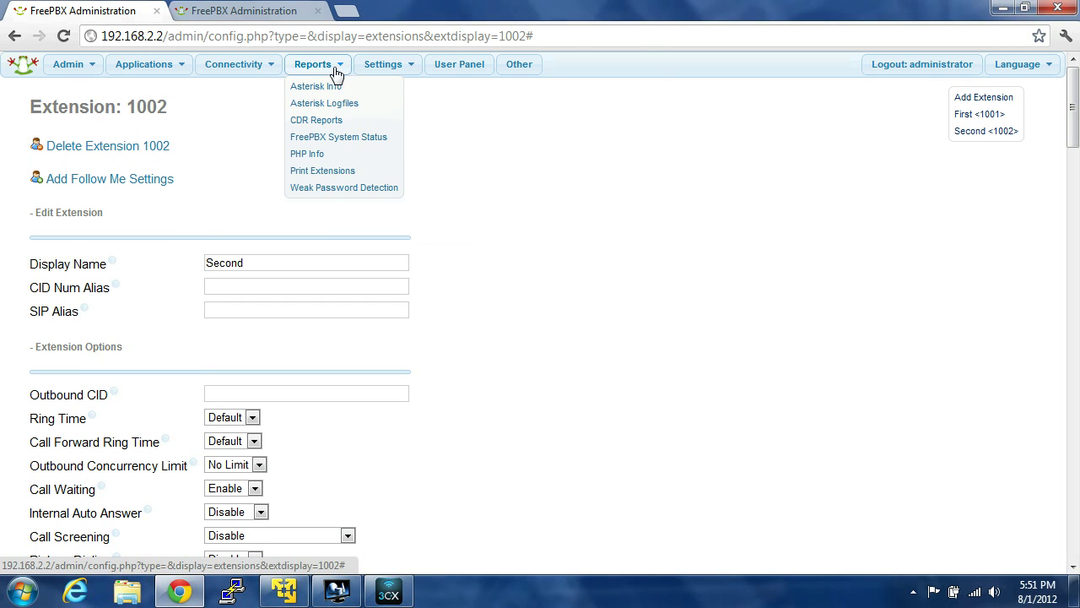
# Step: Open and reload Reports > FreePBX System Status to check IP Phones Online shows 1
pyautogui.click(363, 136)
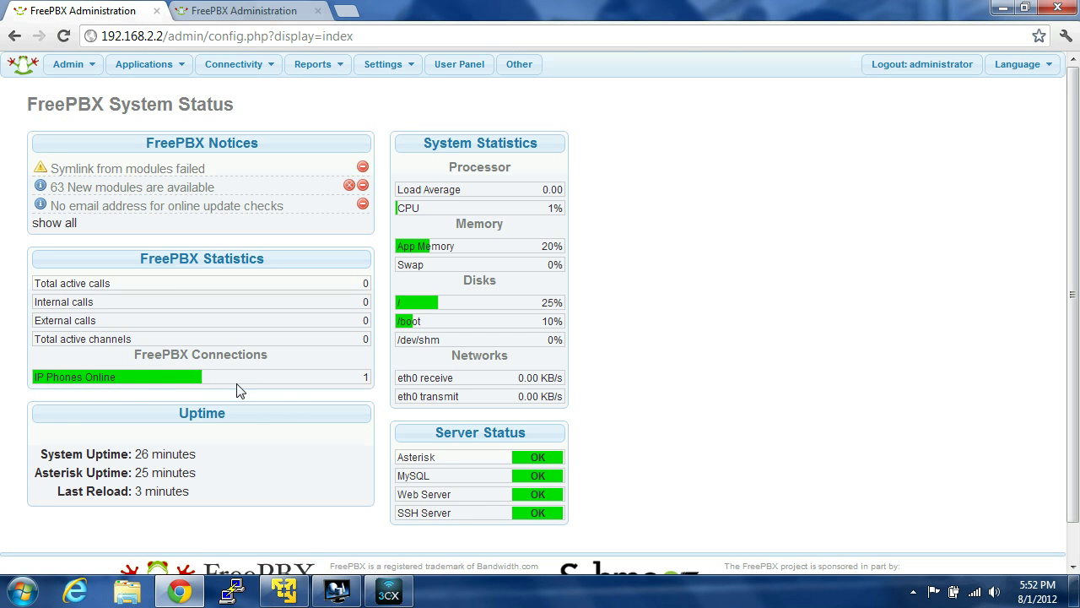
pyautogui.moveTo(201, 380)
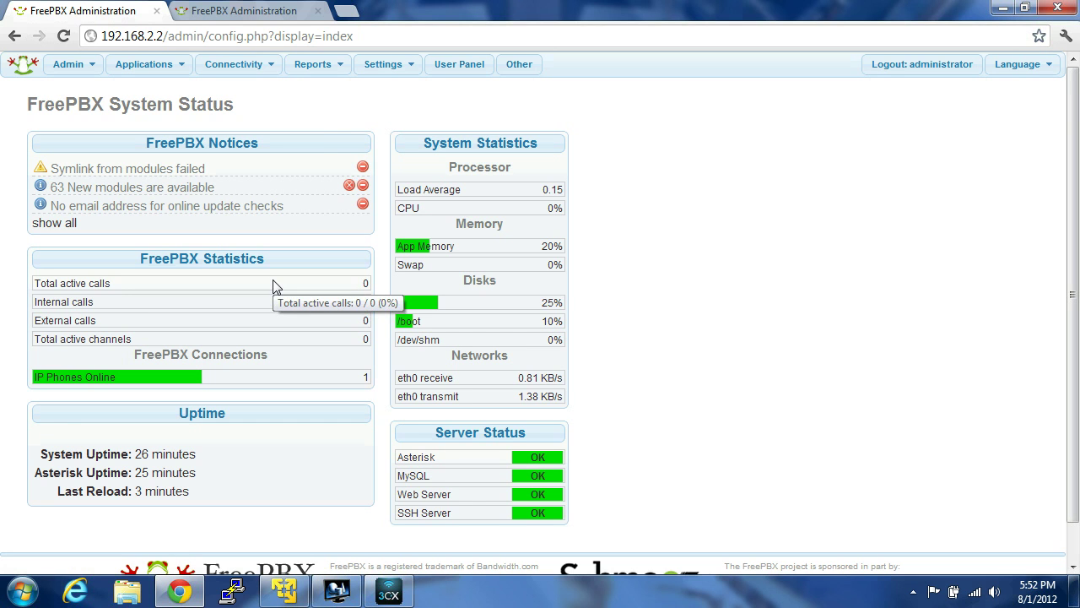
pyautogui.click(234, 64)
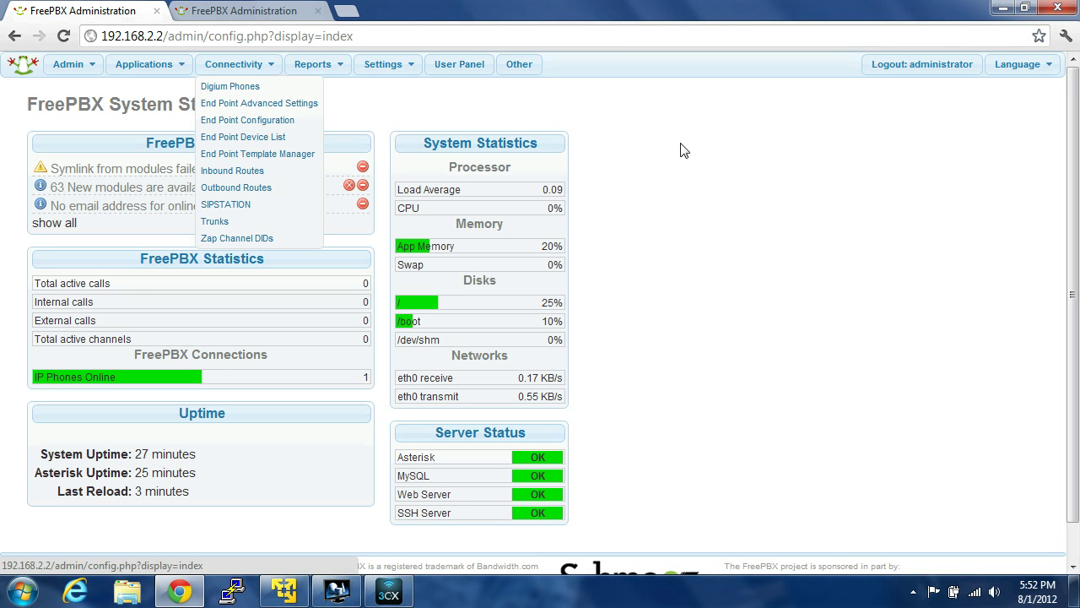
pyautogui.click(334, 138)
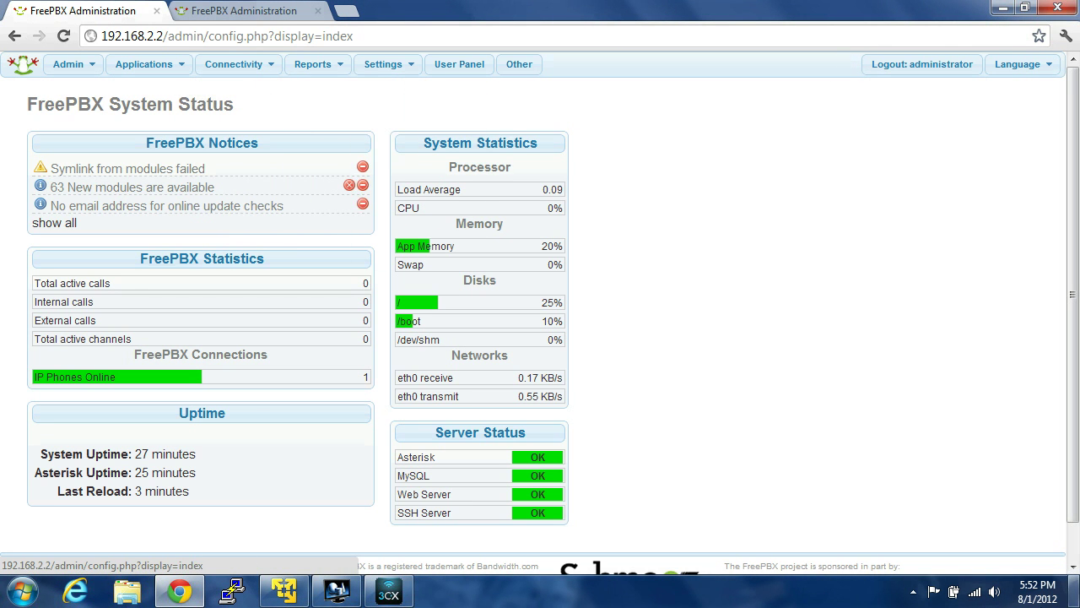
pyautogui.click(913, 592)
pyautogui.rightClick(914, 511)
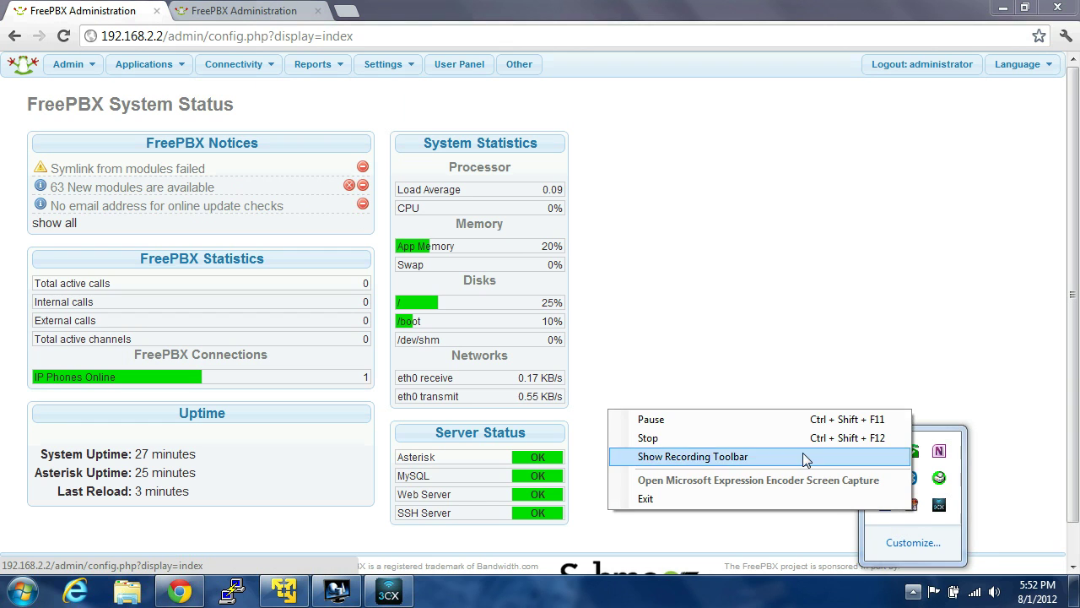